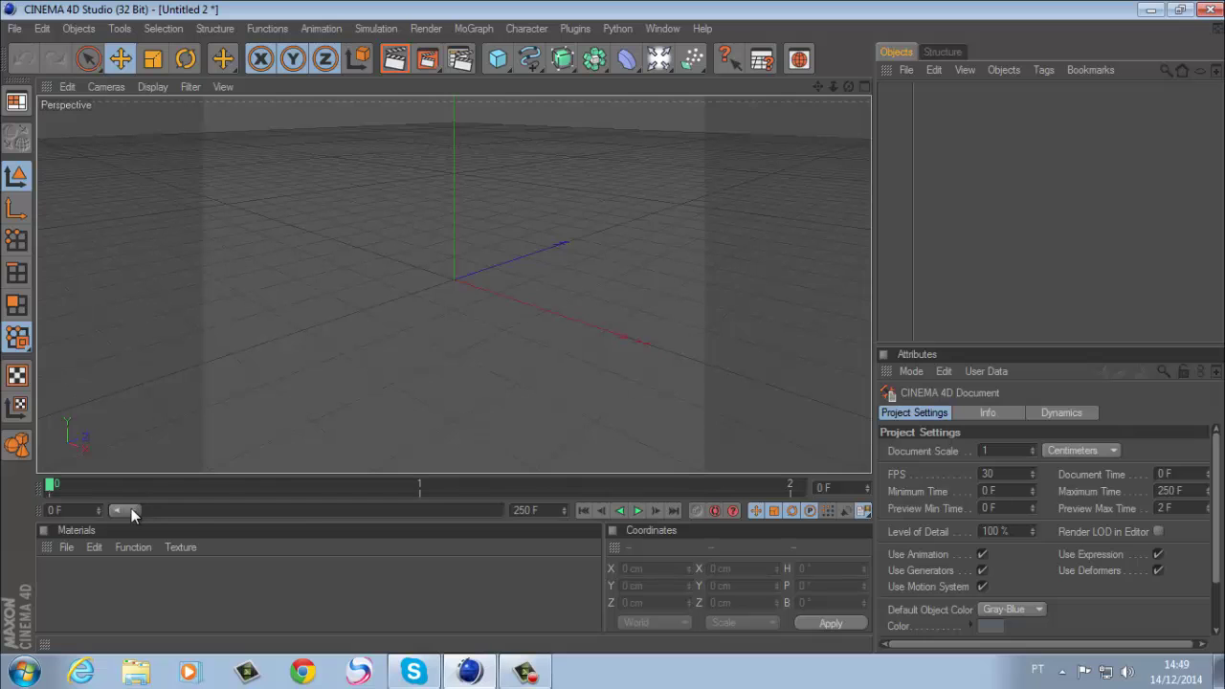
Extend the visible timeline range to 250 frames and add a MoText object to the scene
drag(131, 510, 515, 534)
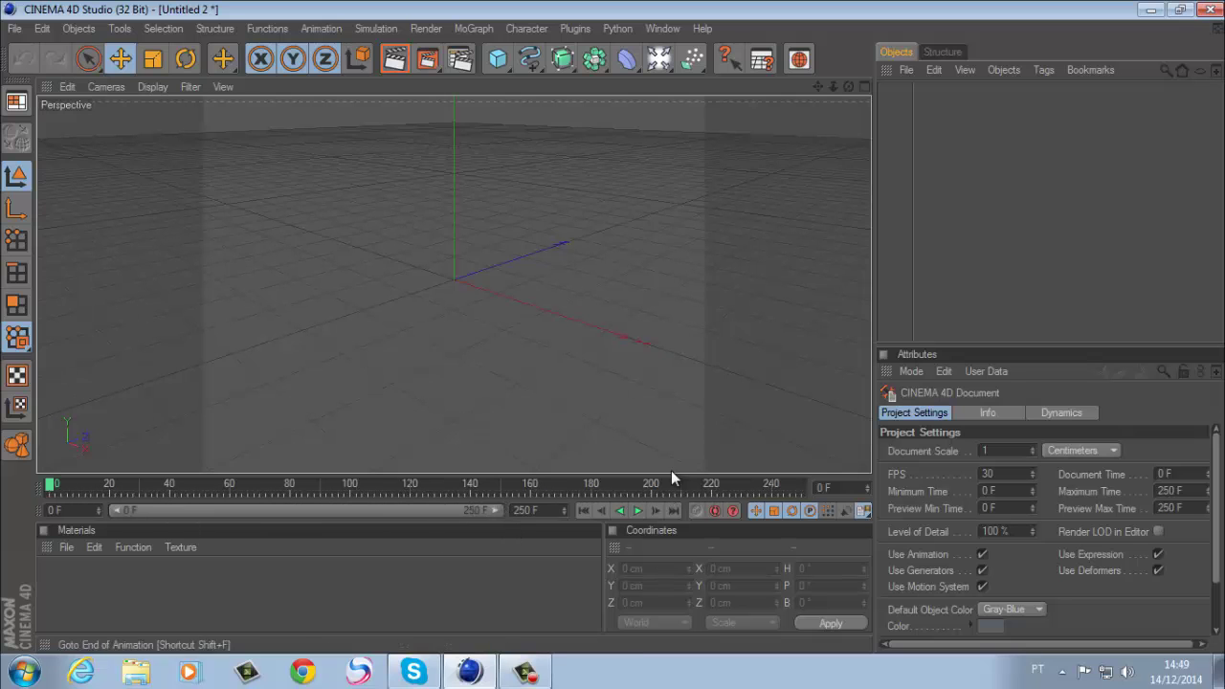
click(475, 29)
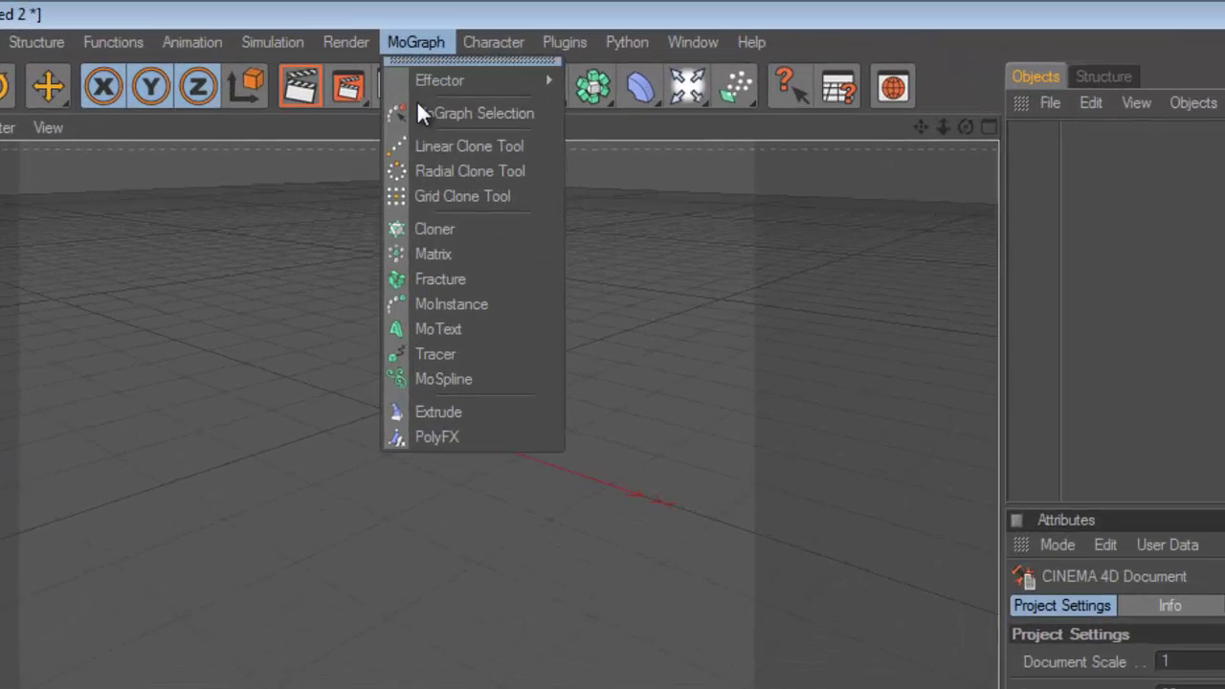
click(508, 221)
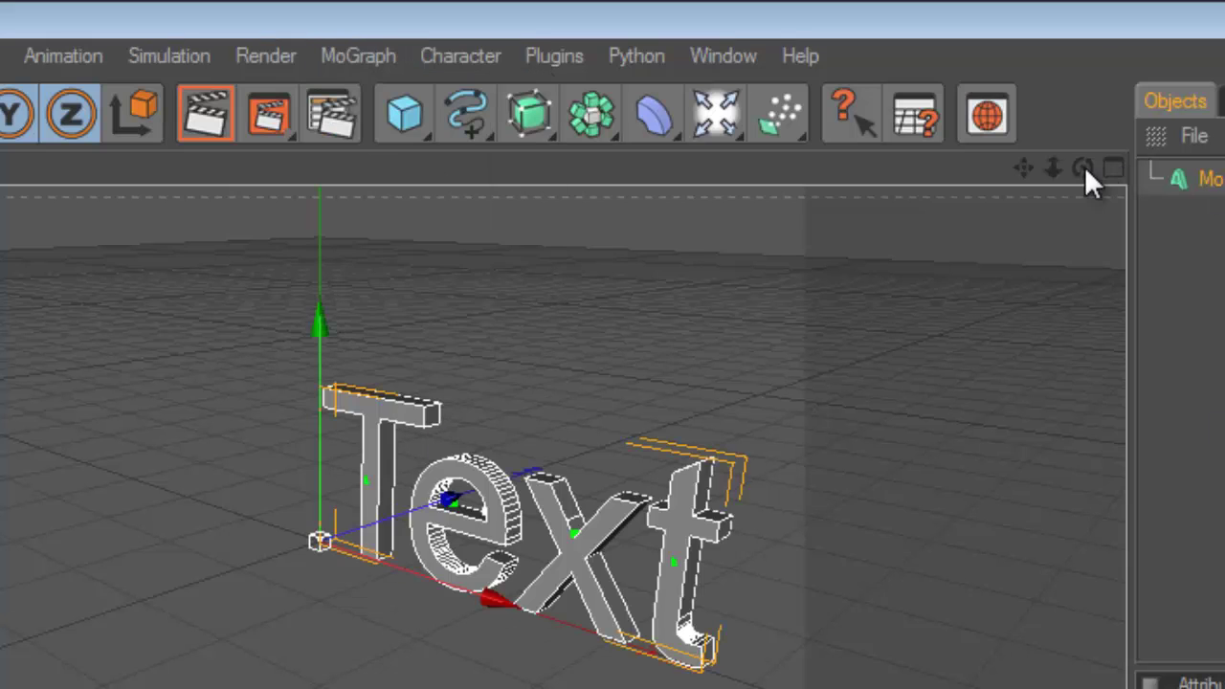
Replace the MoText object's default wording with the first name in capital letters and set its depth to 60
drag(1083, 169, 628, 629)
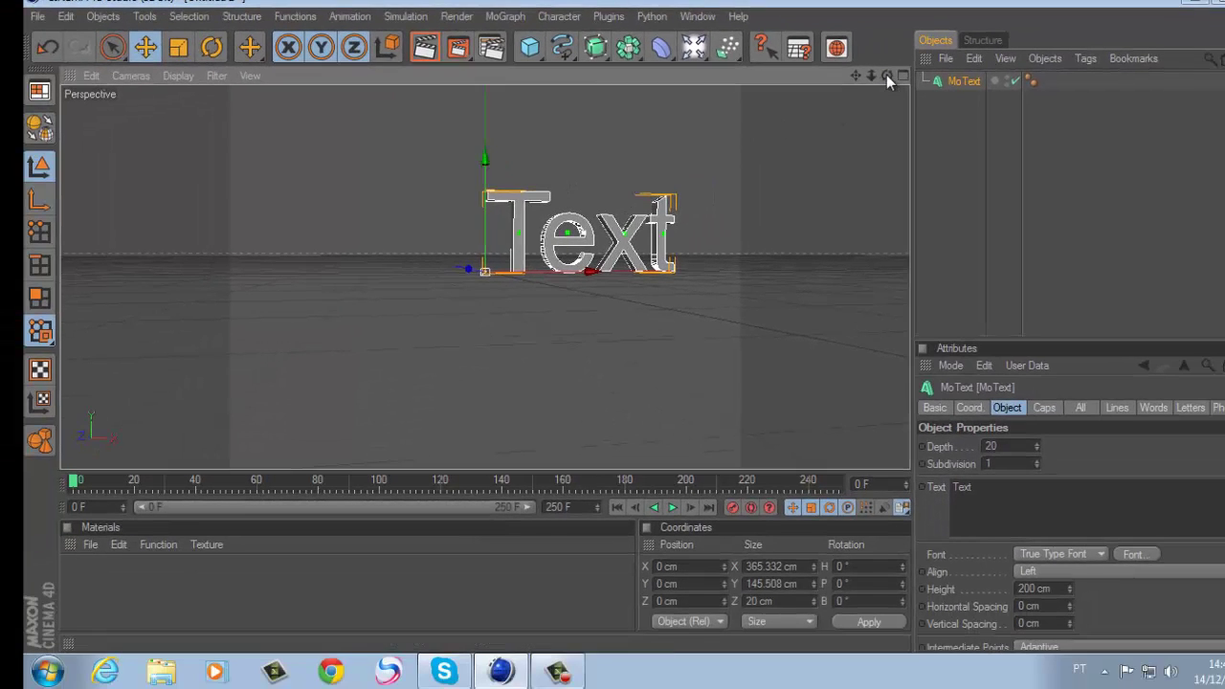
drag(886, 74, 647, 310)
drag(879, 1, 875, 9)
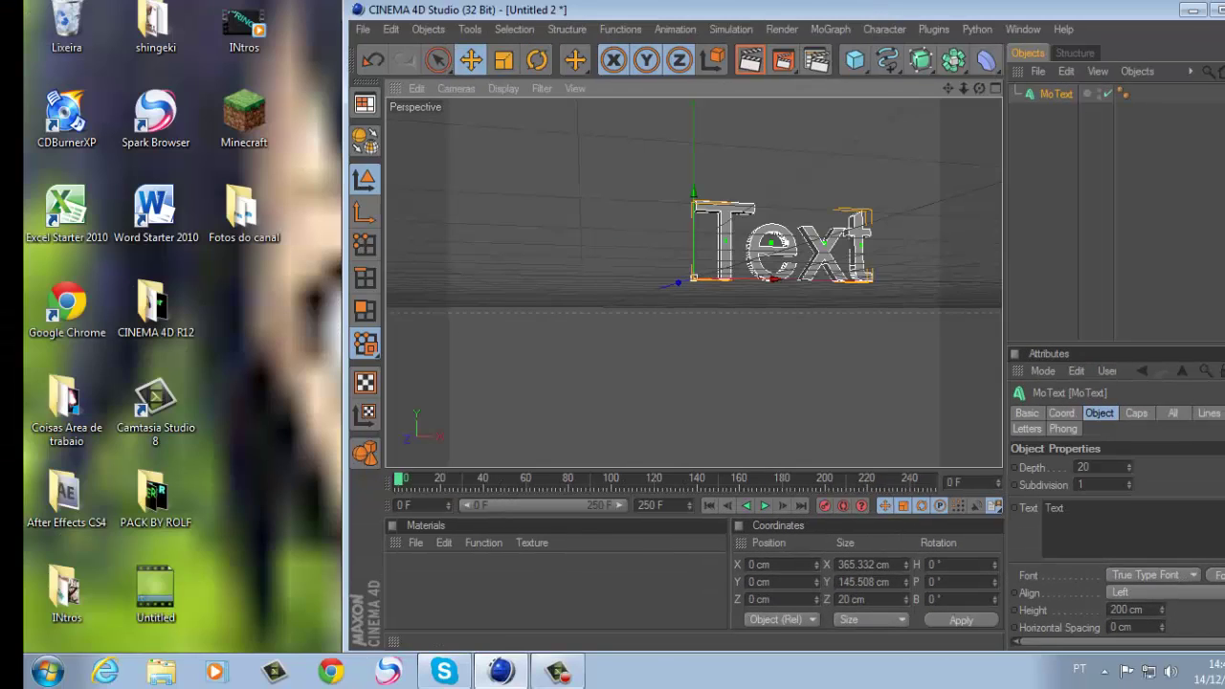
click(1216, 11)
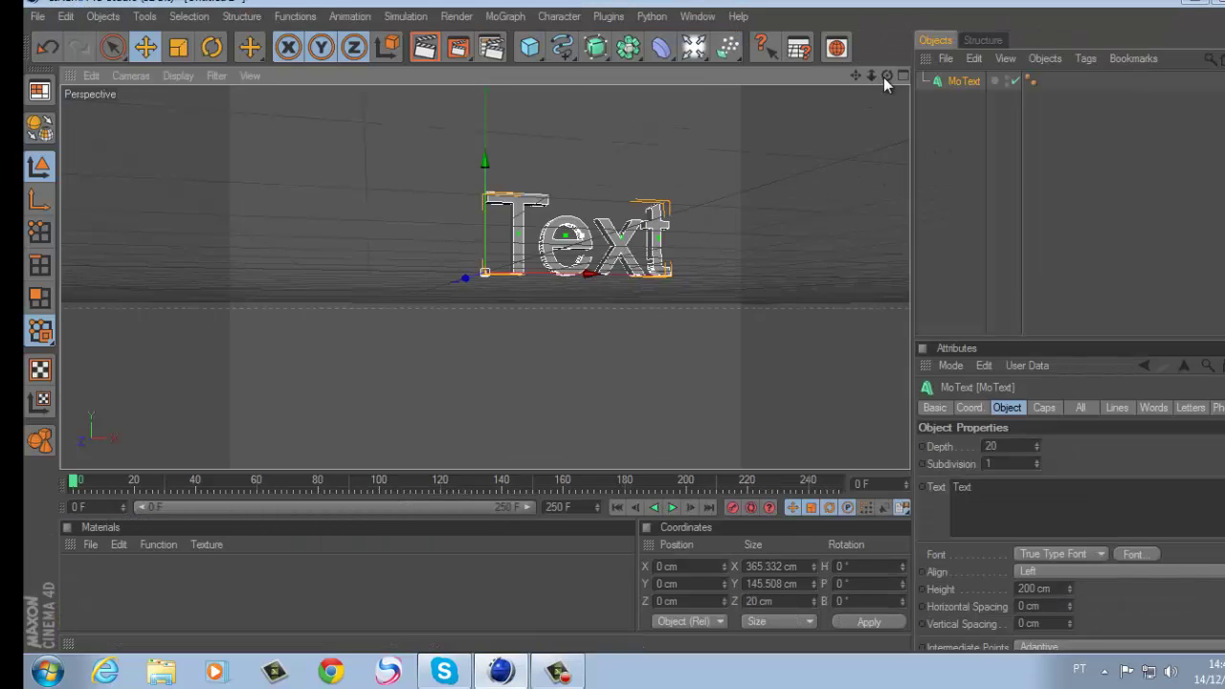
drag(884, 76, 544, 257)
double_click(961, 486)
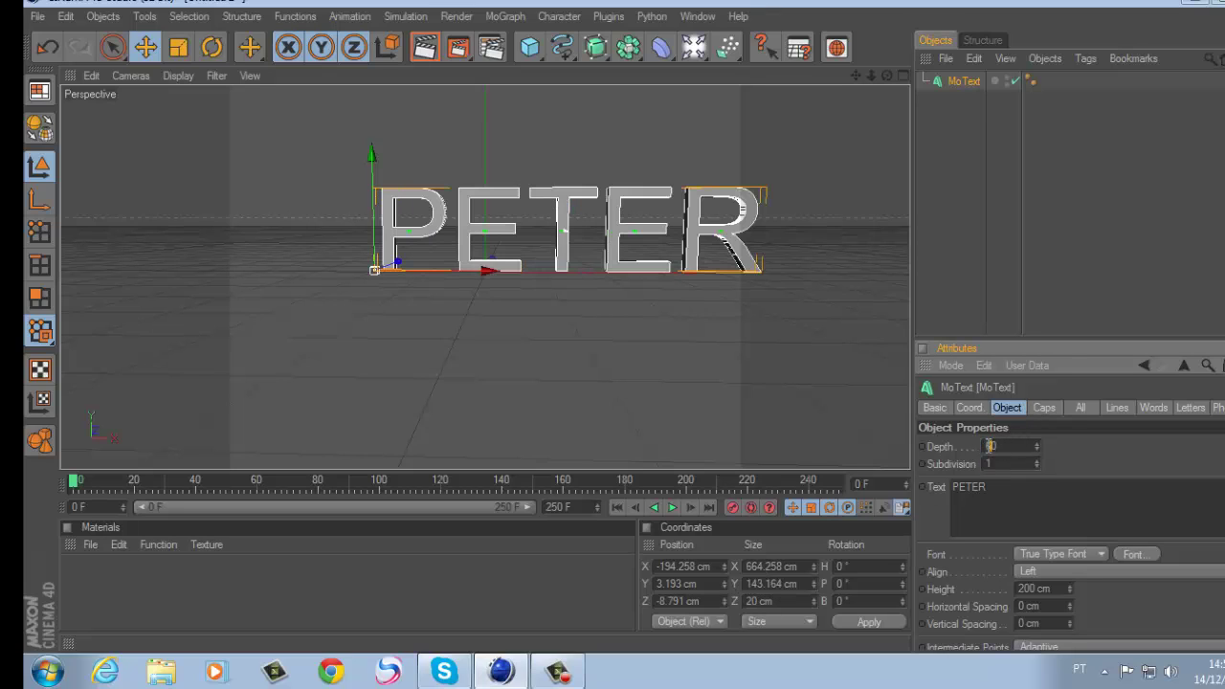
Set both the start and end caps of the text to Fillet Cap
click(1044, 408)
click(1037, 446)
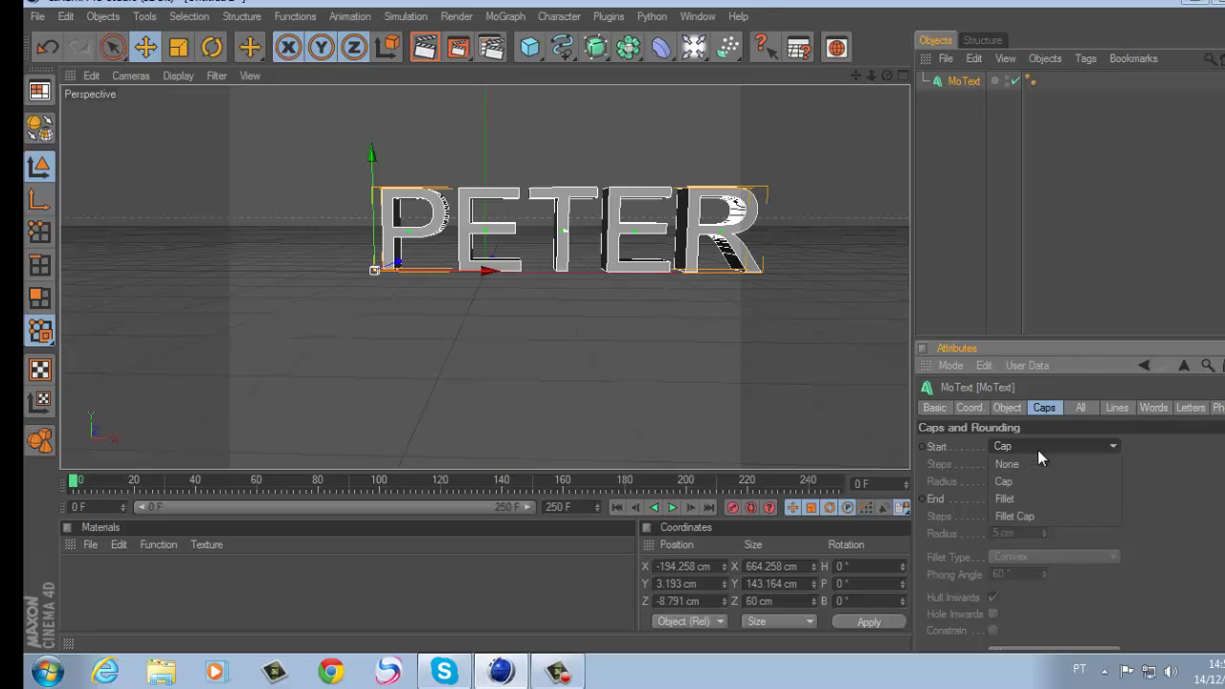
click(1034, 510)
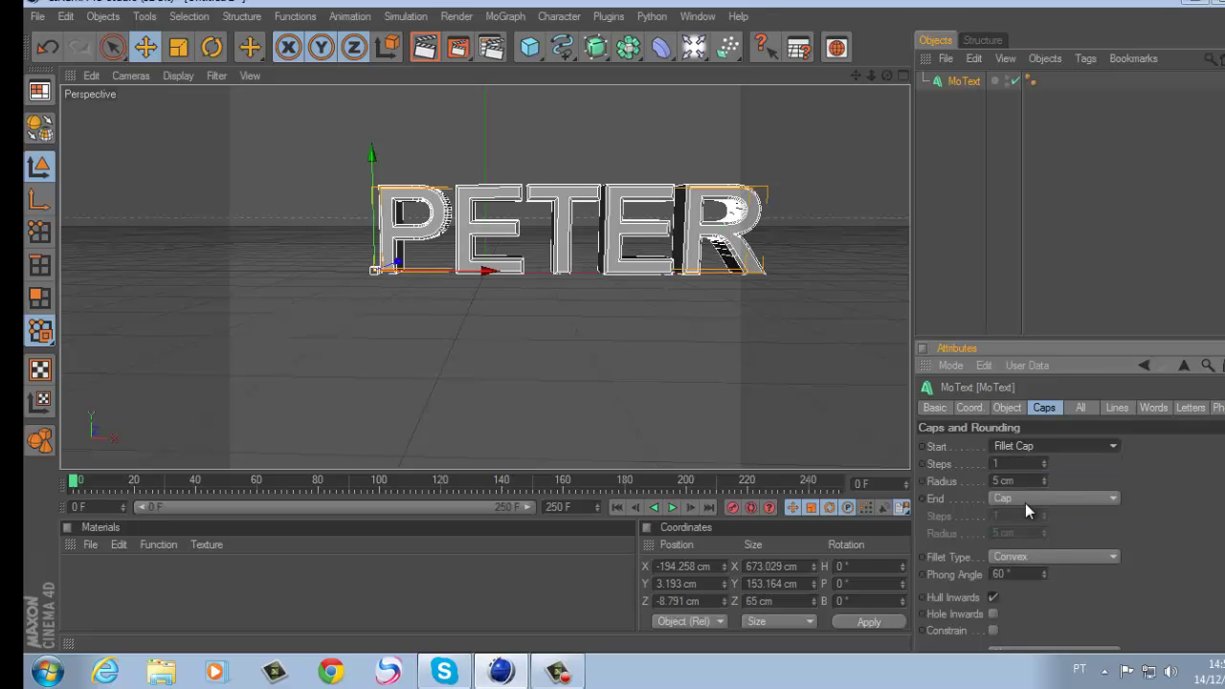
click(1025, 502)
click(1036, 563)
Change the text's font style to Arial Negrito
click(1006, 408)
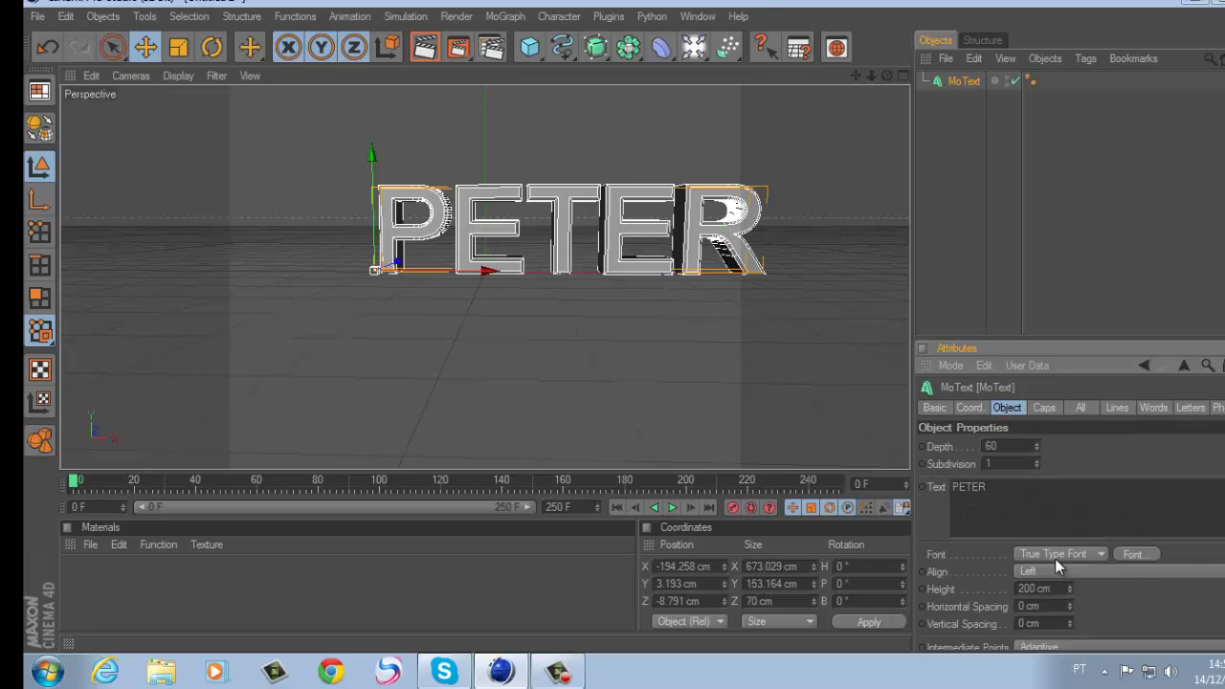
click(1140, 556)
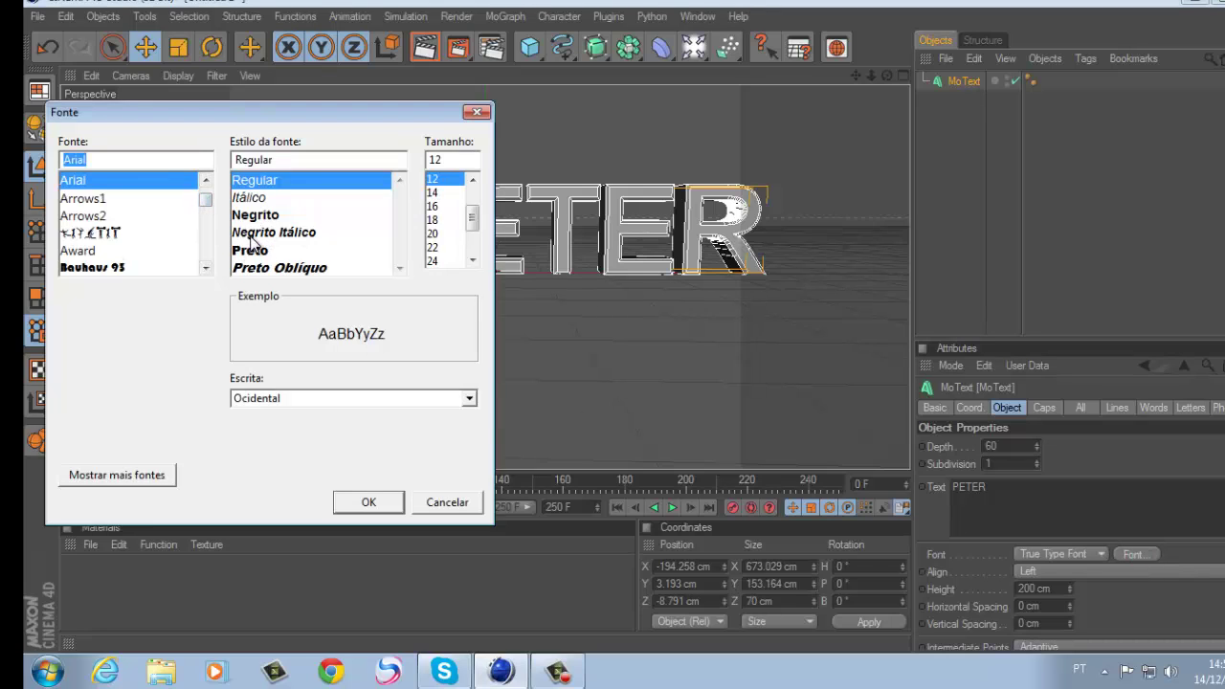
click(271, 216)
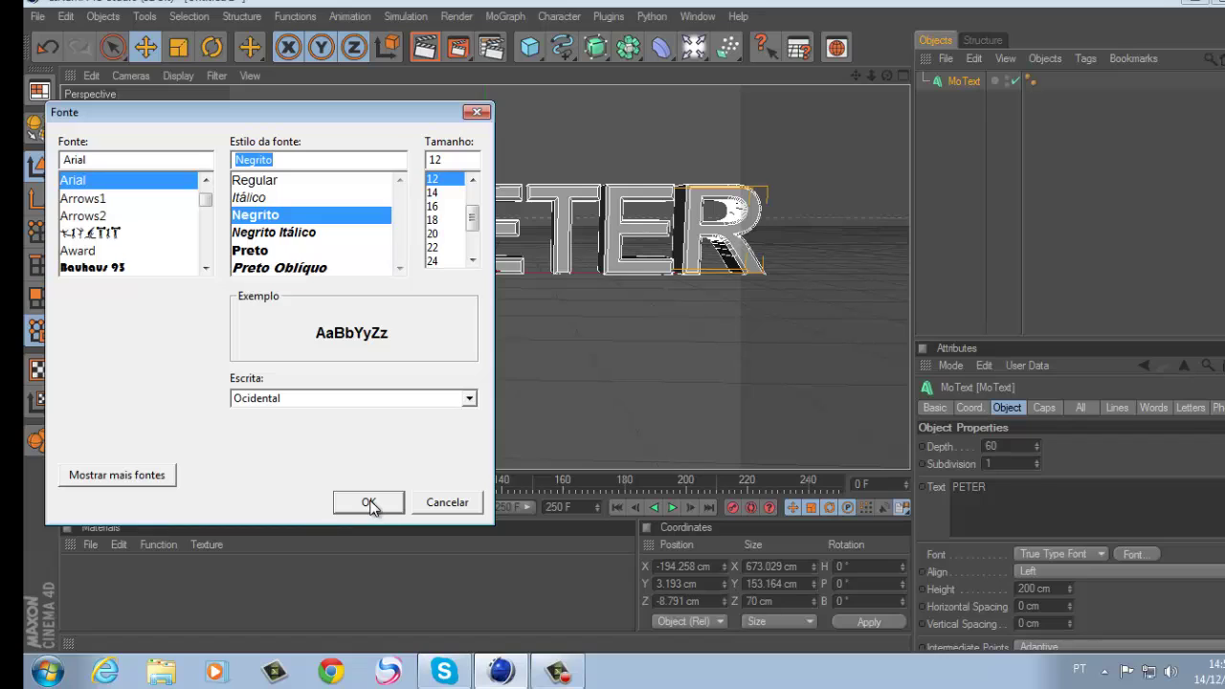
click(369, 503)
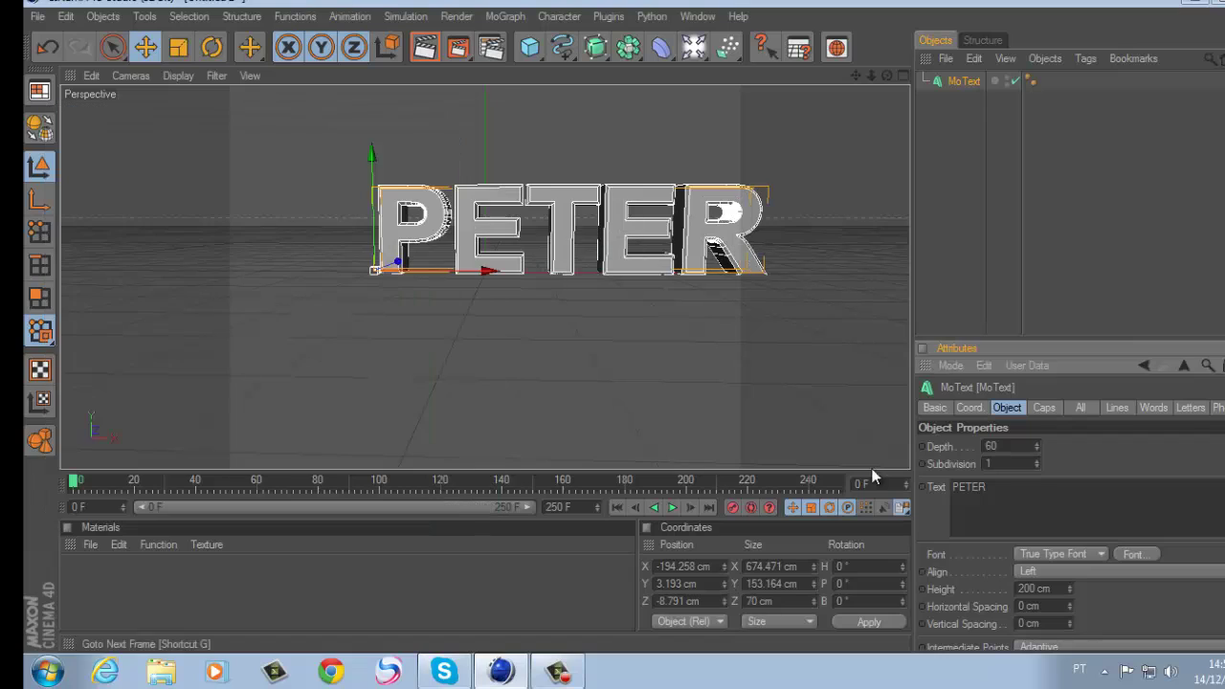
Set the text alignment to Middle and move the text to about X 10, Y 11, Z 2 cm
click(1063, 570)
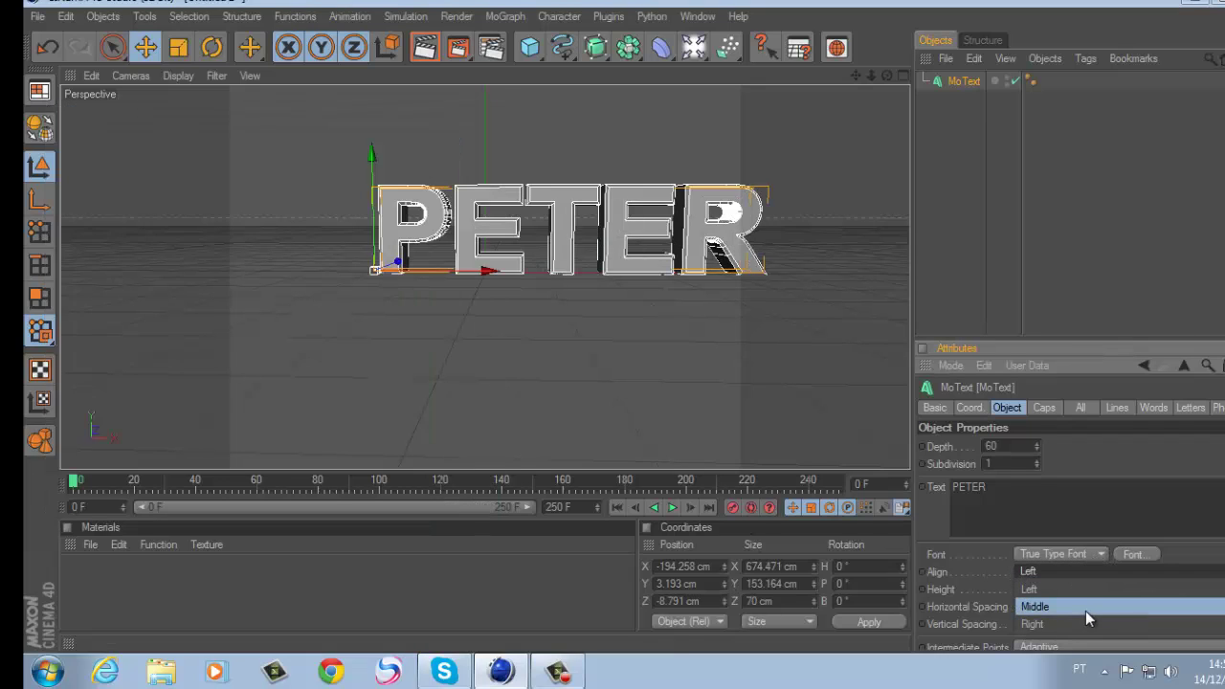
click(1081, 609)
drag(508, 324, 625, 325)
Create a new material and set its color to cyan with R 0, G 246, B 255
double_click(74, 585)
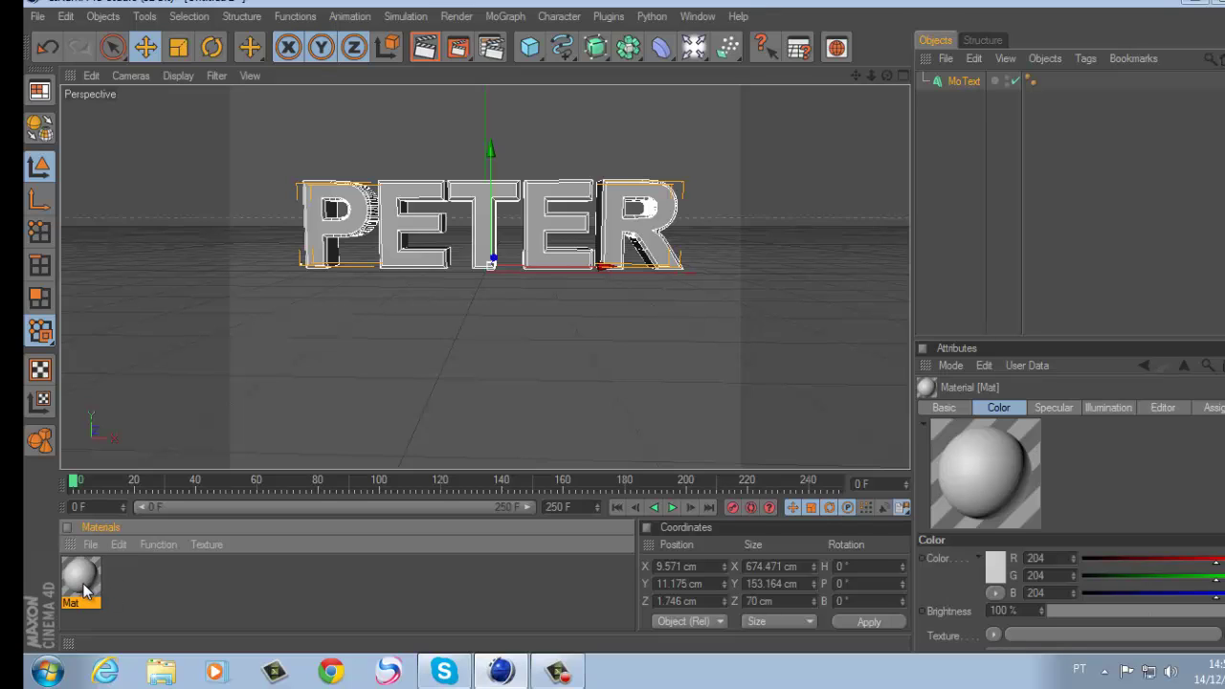
double_click(82, 587)
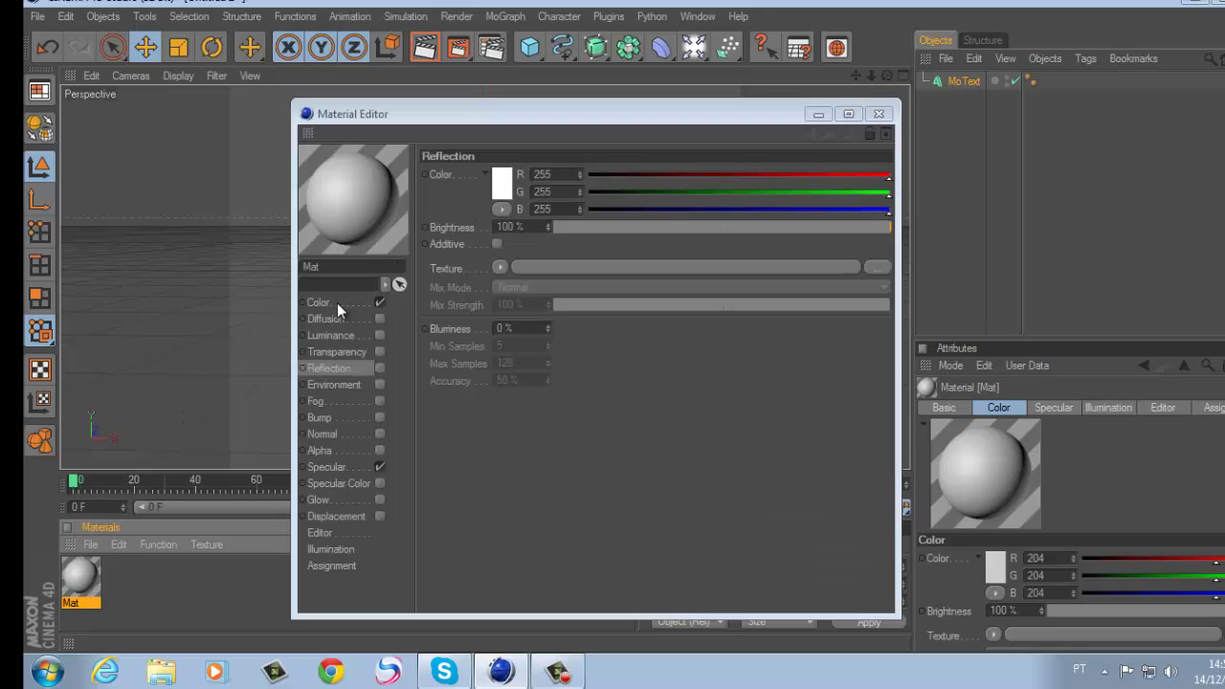
click(313, 303)
click(498, 182)
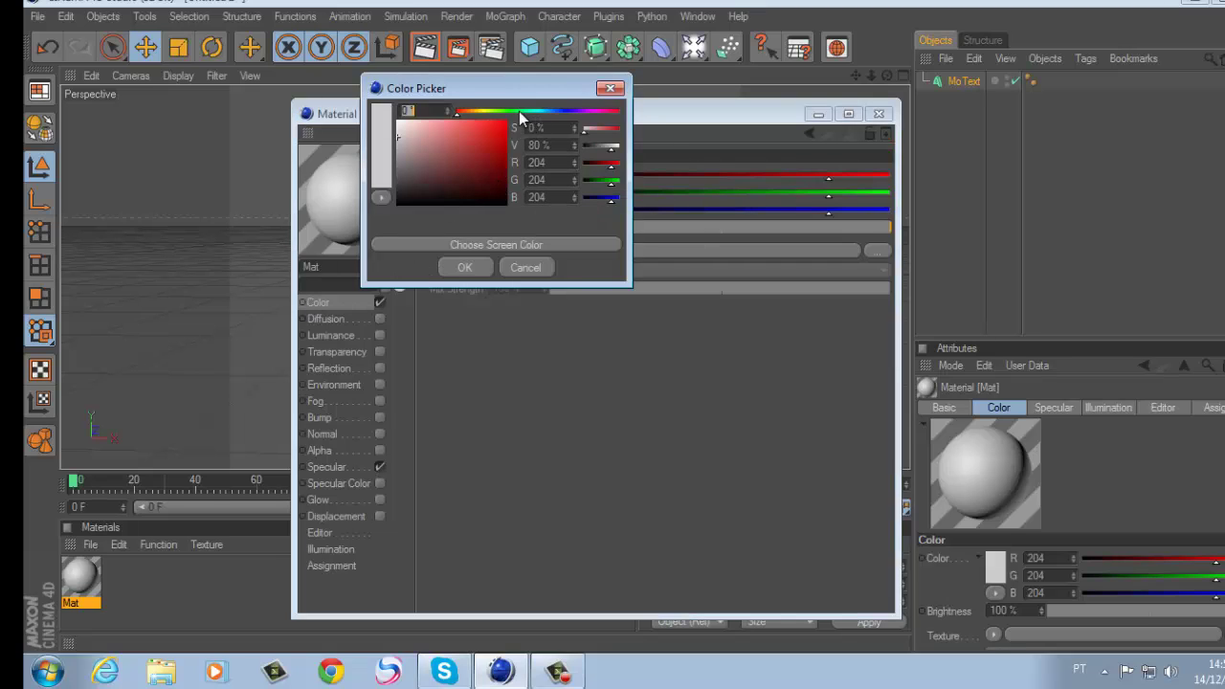
click(537, 111)
click(506, 121)
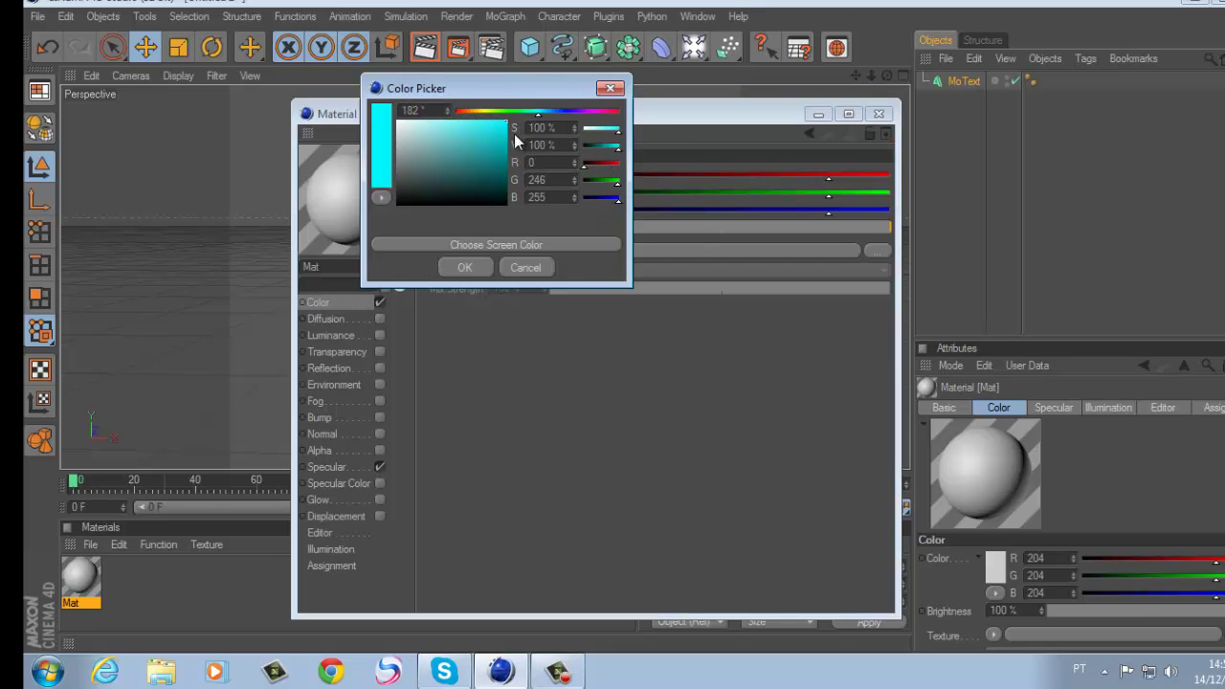
click(465, 268)
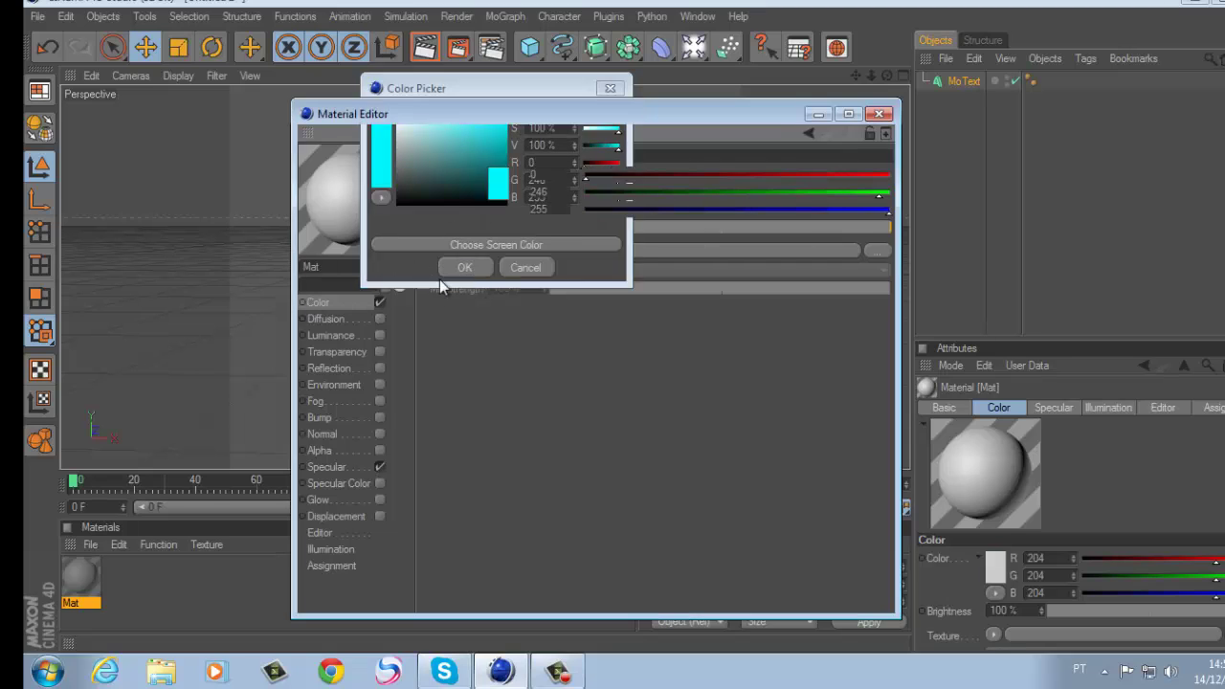
Enable the material's reflection with 38% brightness and a Fresnel texture, and close the Material Editor
click(380, 368)
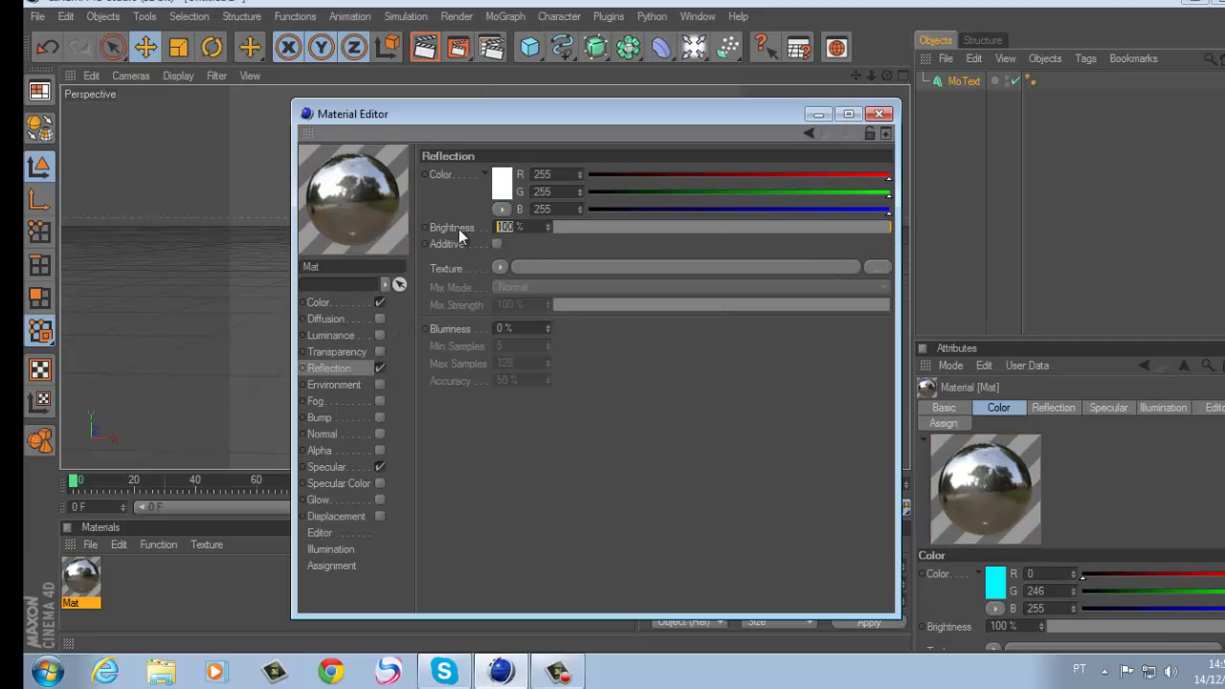
text(30)
click(501, 268)
click(535, 417)
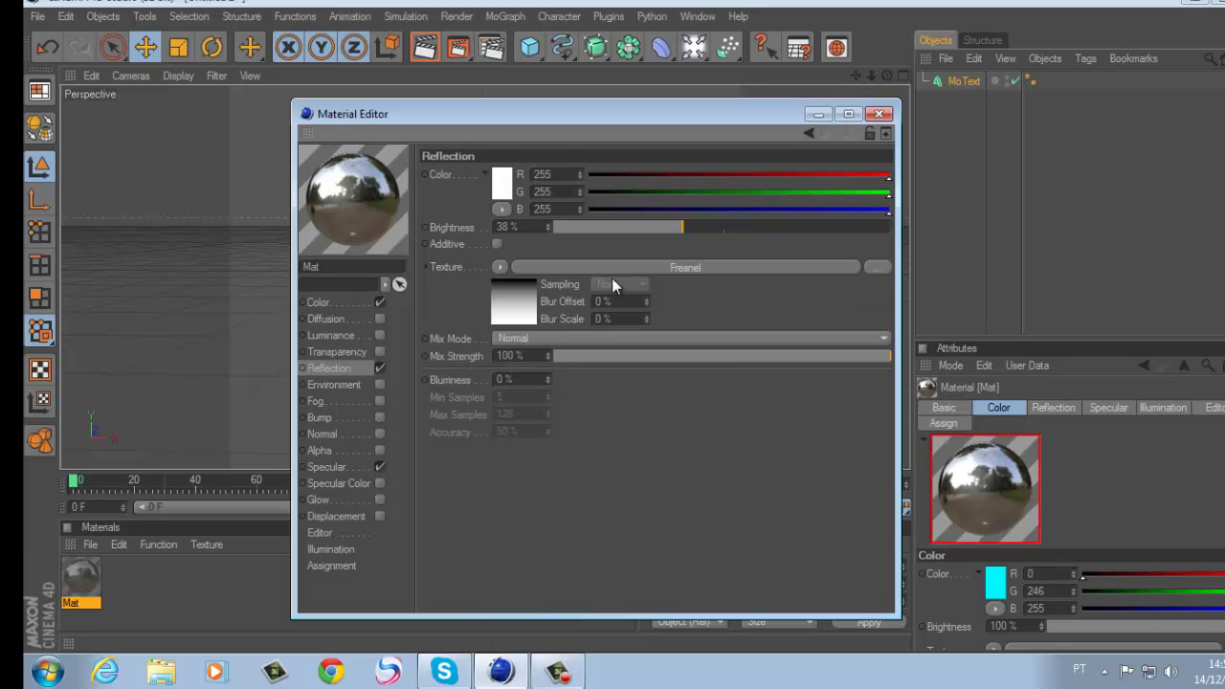
click(879, 114)
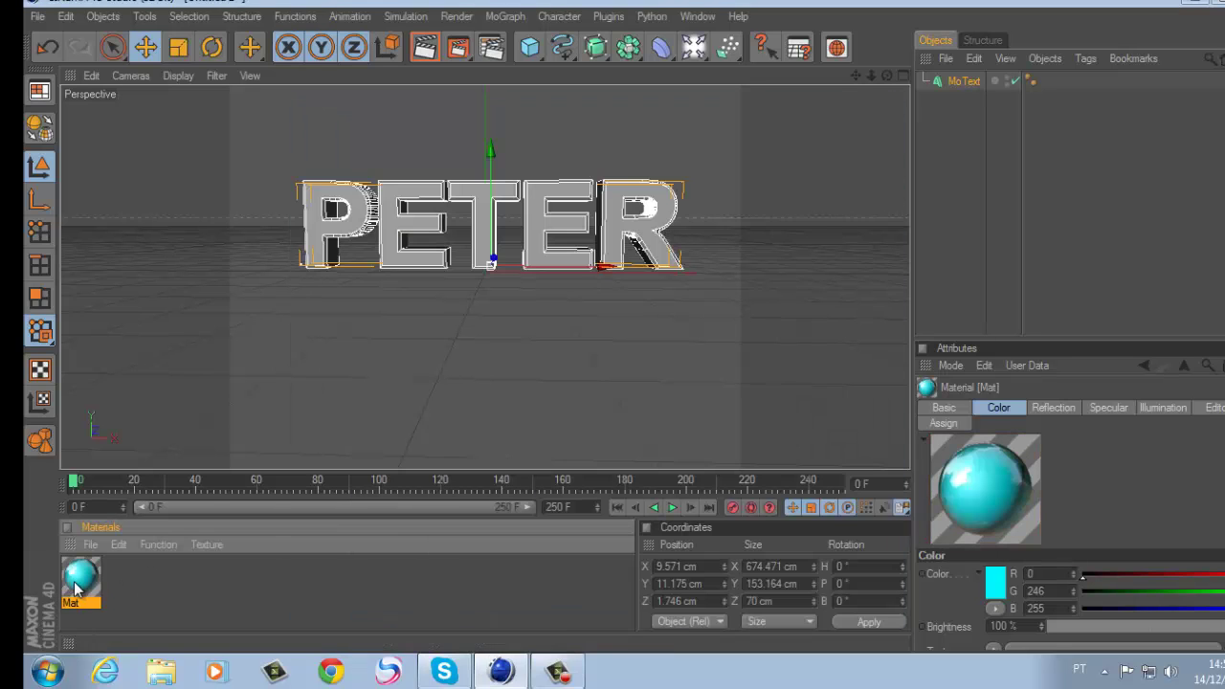
Apply the cyan material to the MoText object and render a preview of the perspective view
drag(791, 150, 996, 84)
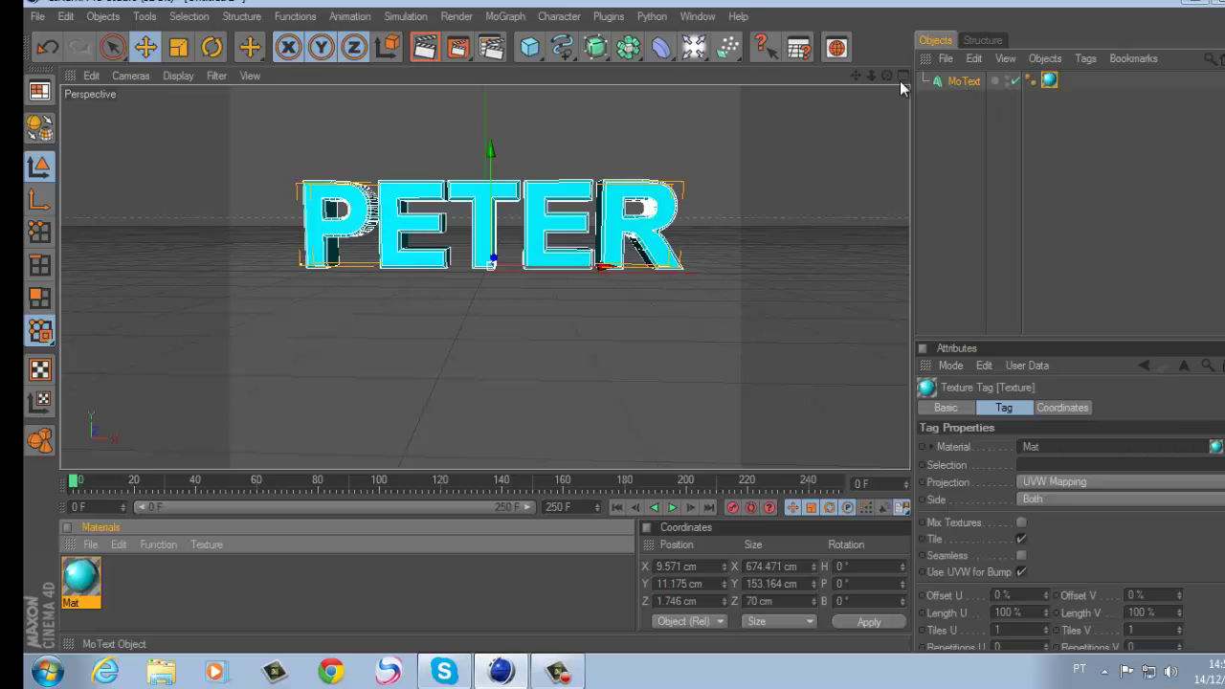
click(424, 47)
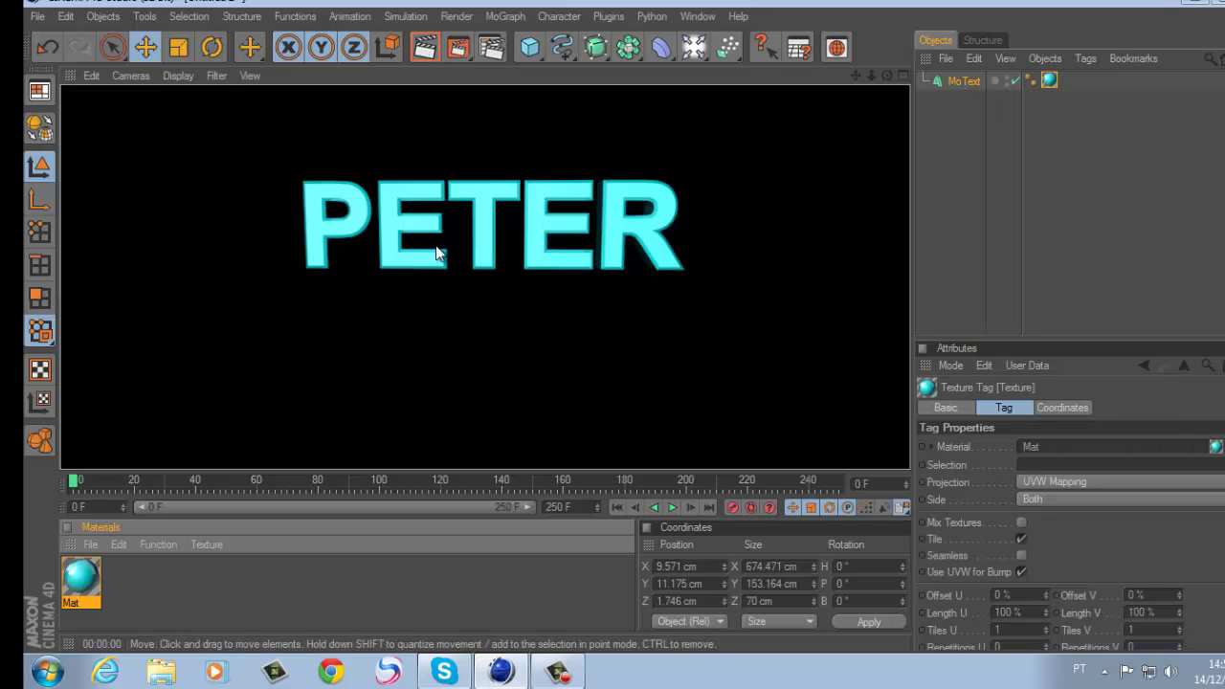
click(574, 322)
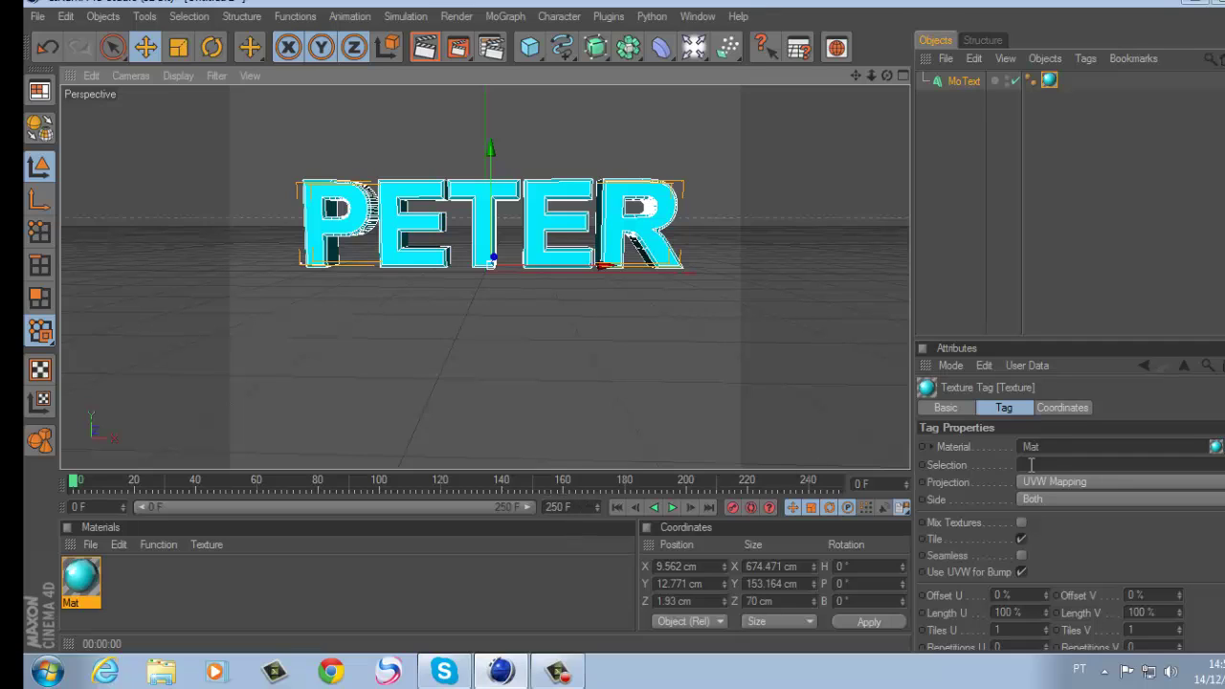
Move the text to about X -3, Y 5, Z 0 cm, record a keyframe at frame 250 and return to frame 0
click(964, 81)
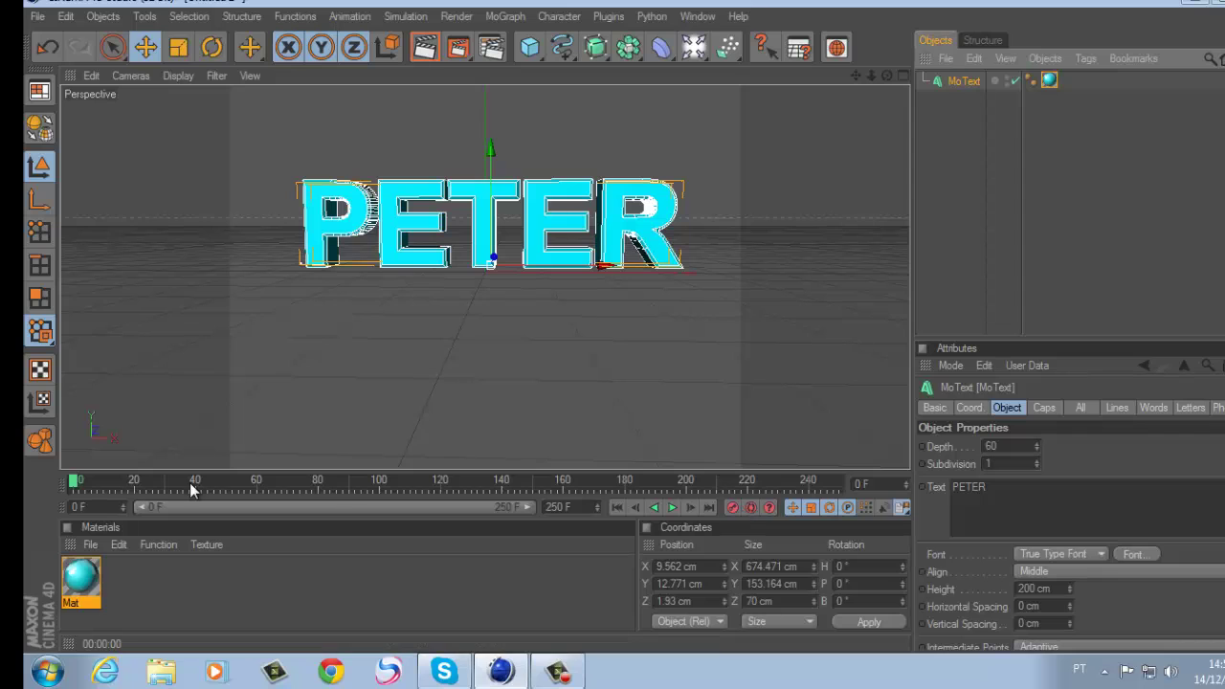
drag(73, 484, 779, 485)
drag(664, 319, 651, 321)
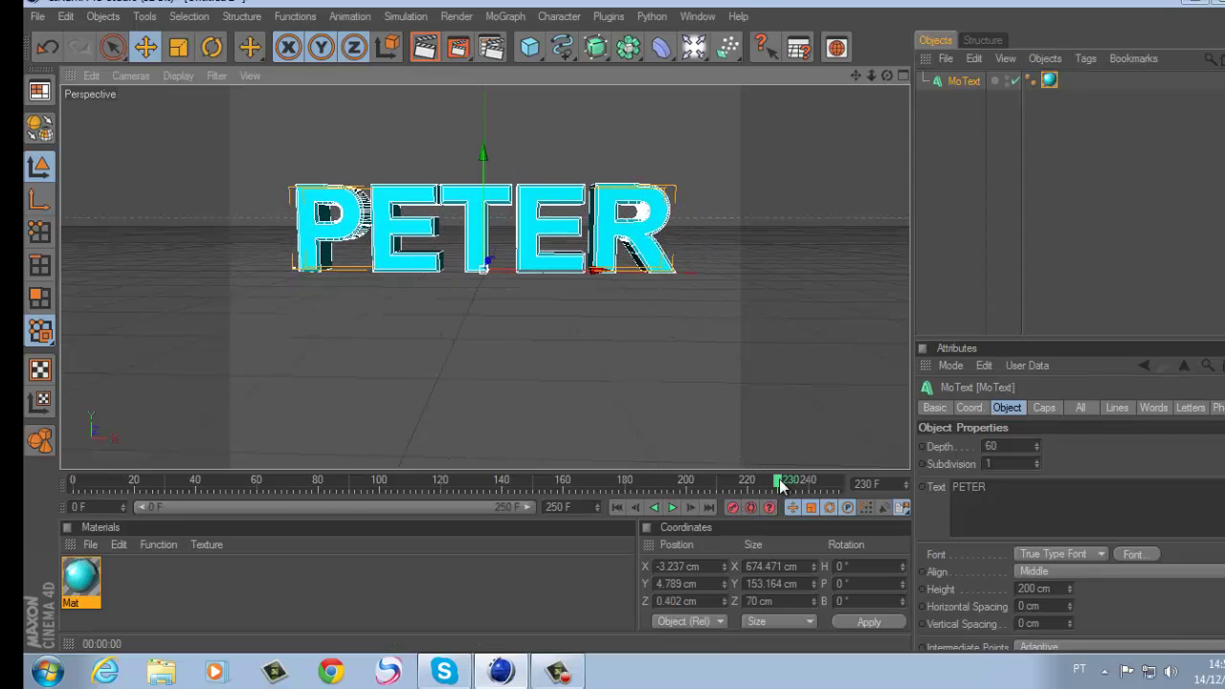
drag(779, 485, 839, 488)
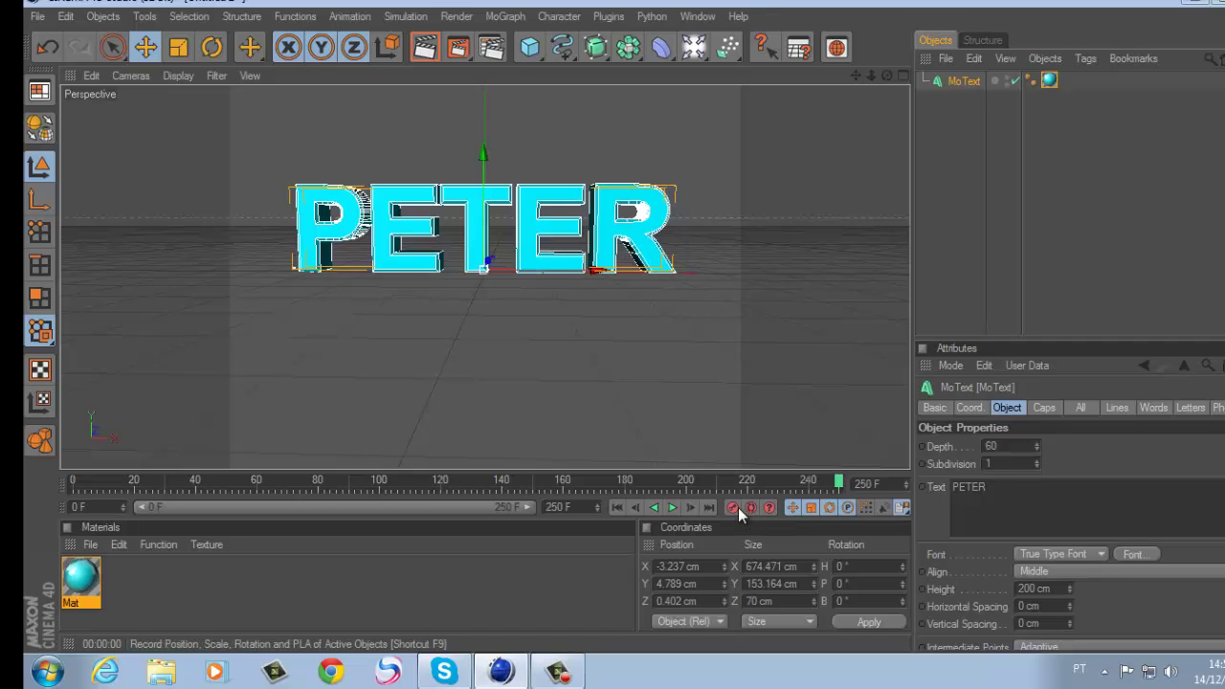
drag(838, 484, 69, 484)
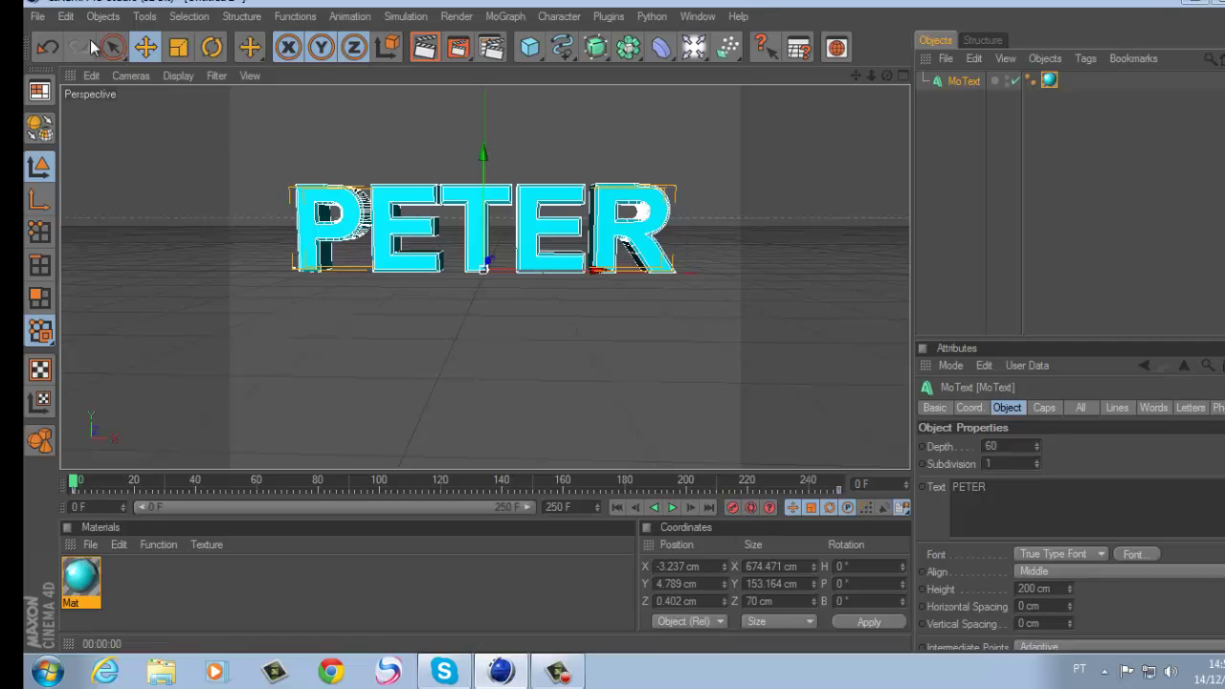
Try rotating the text at frame 0 to about H -6°, P 11°, B -1°
click(212, 47)
mouse_move(507, 199)
mouse_down()
mouse_move(531, 184)
mouse_move(504, 191)
mouse_move(520, 205)
mouse_move(510, 215)
mouse_move(515, 202)
mouse_up()
drag(617, 227, 620, 201)
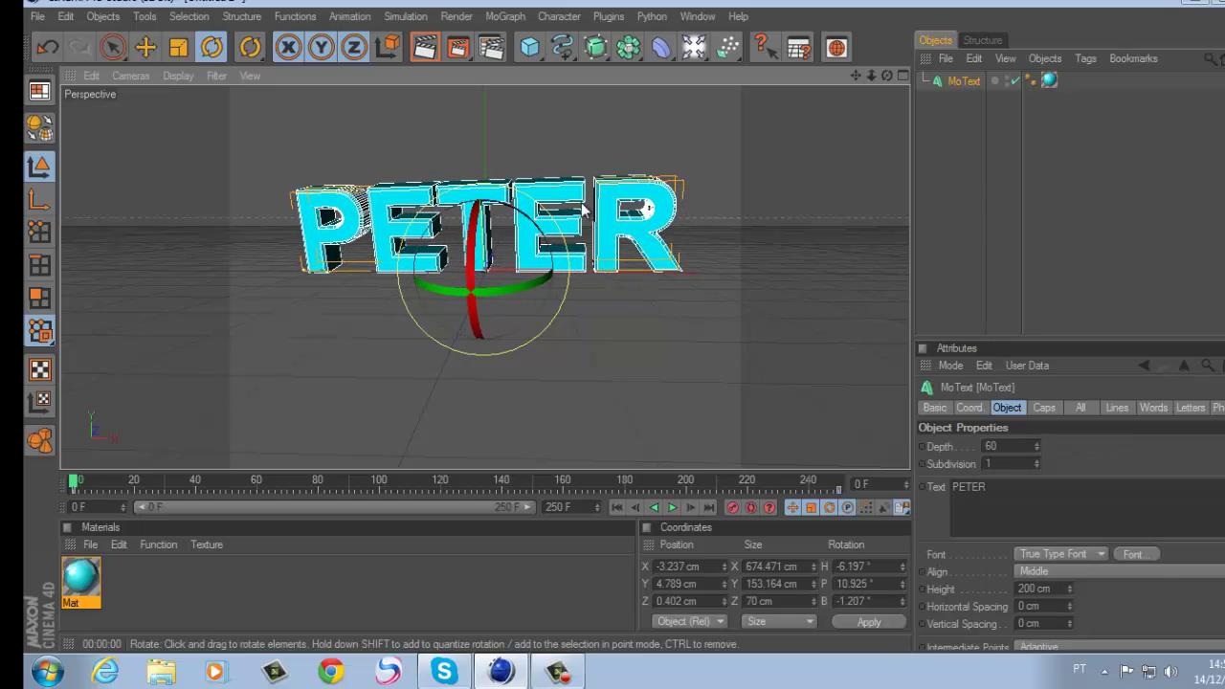
Record a keyframe for the MoText object at frame 40
drag(69, 472, 197, 481)
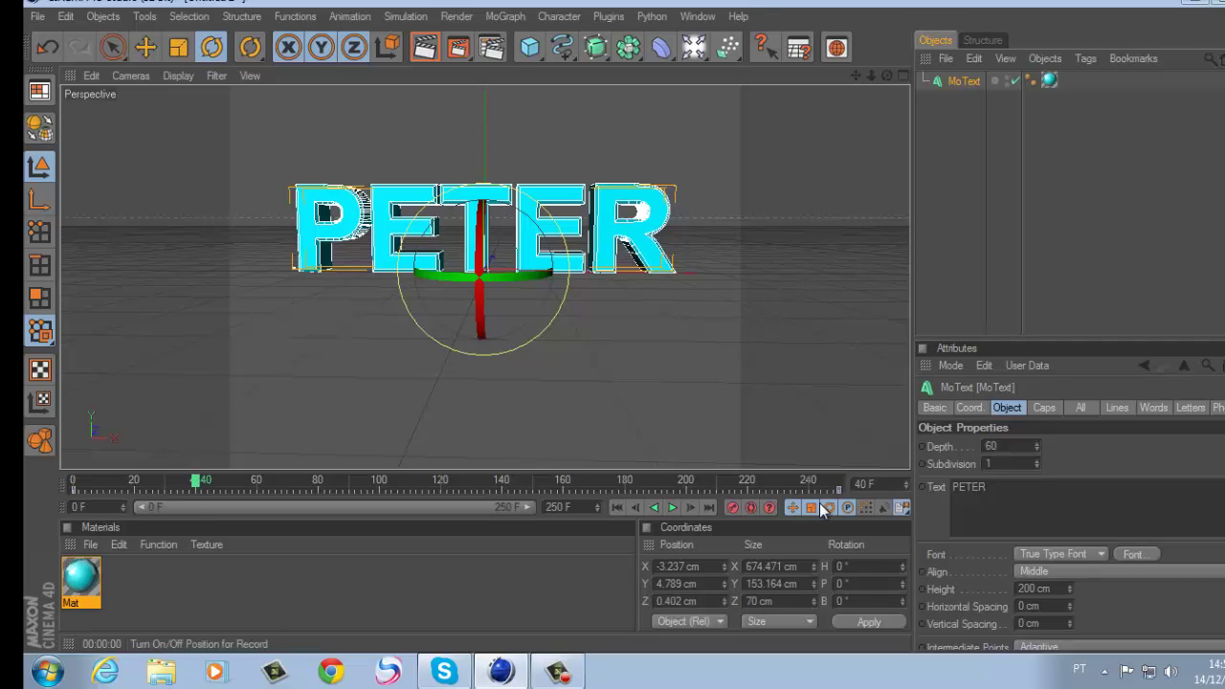
click(732, 507)
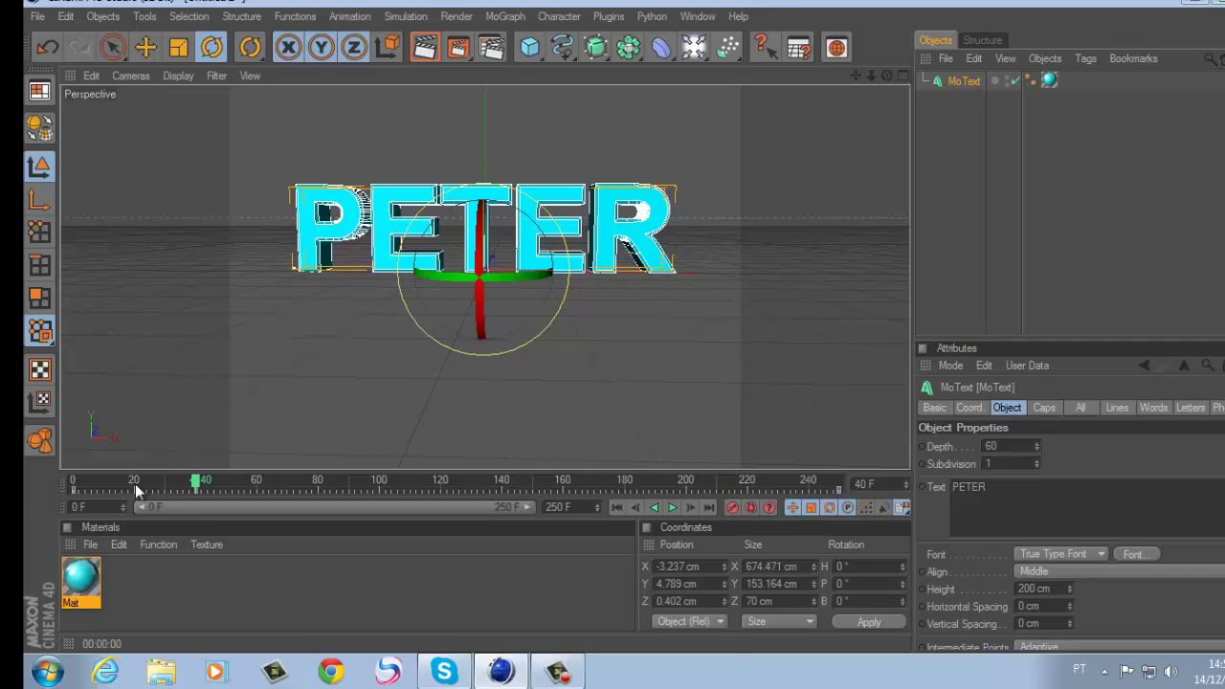
At frame 0, turn on automatic keyframing, raise the MoText object to about Y 372 cm and play the drop animation
drag(196, 485, 55, 483)
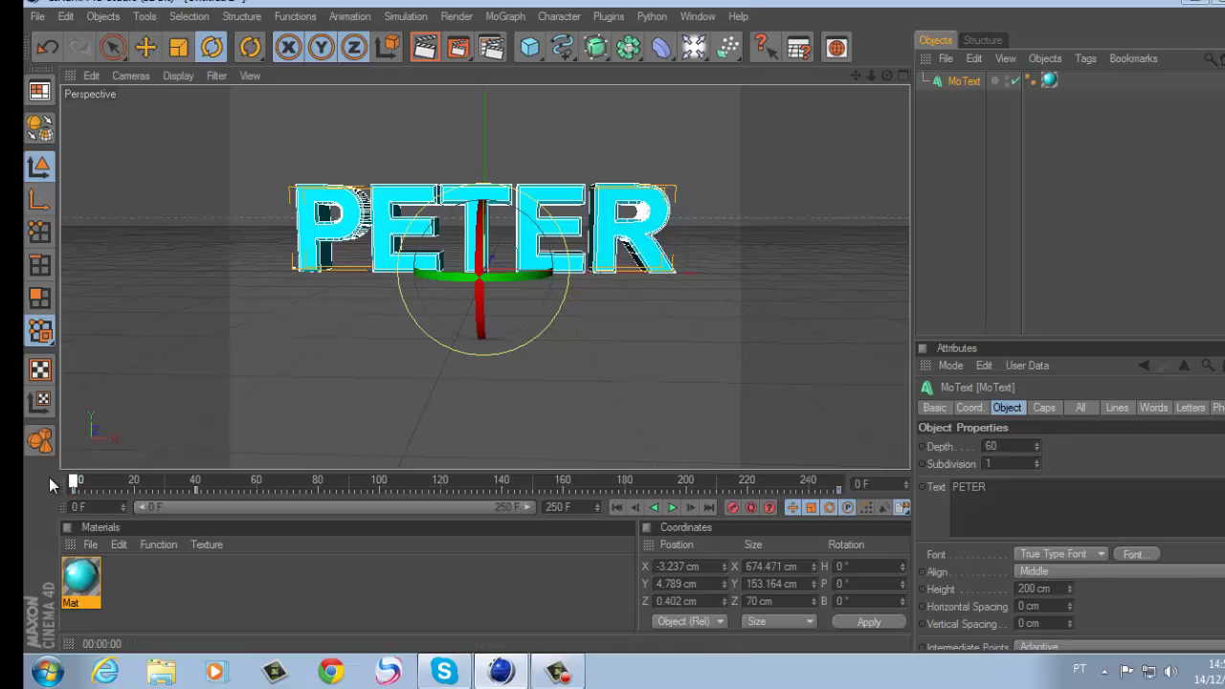
click(145, 47)
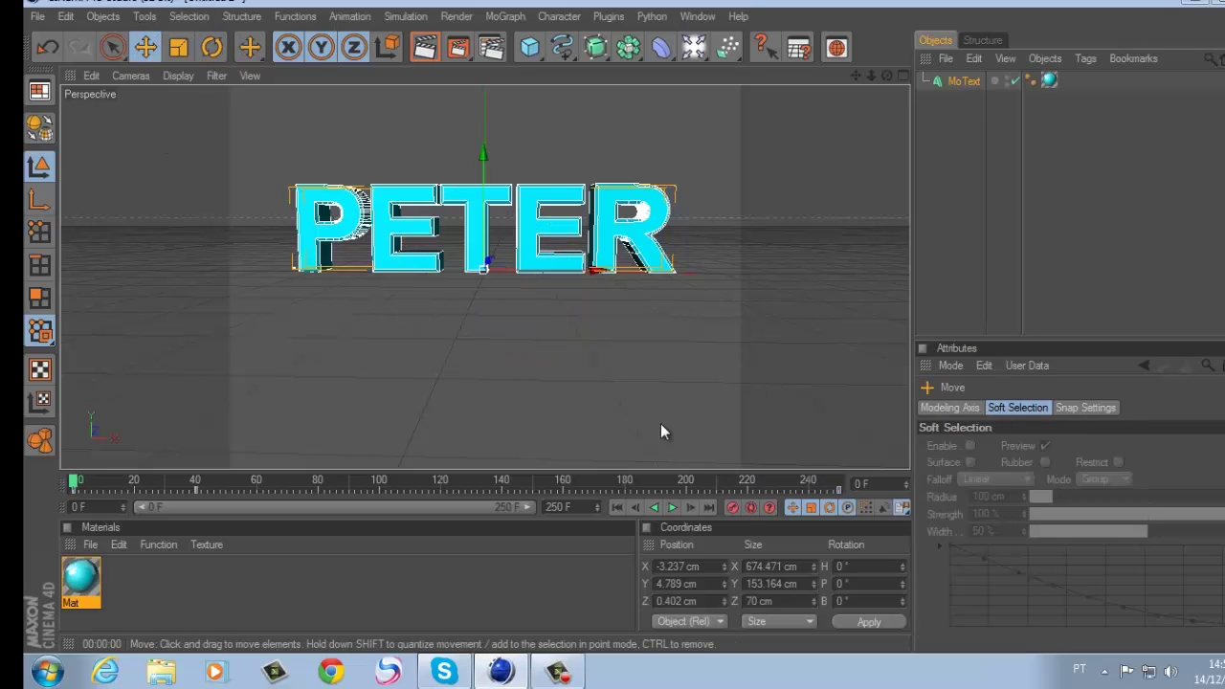
click(751, 508)
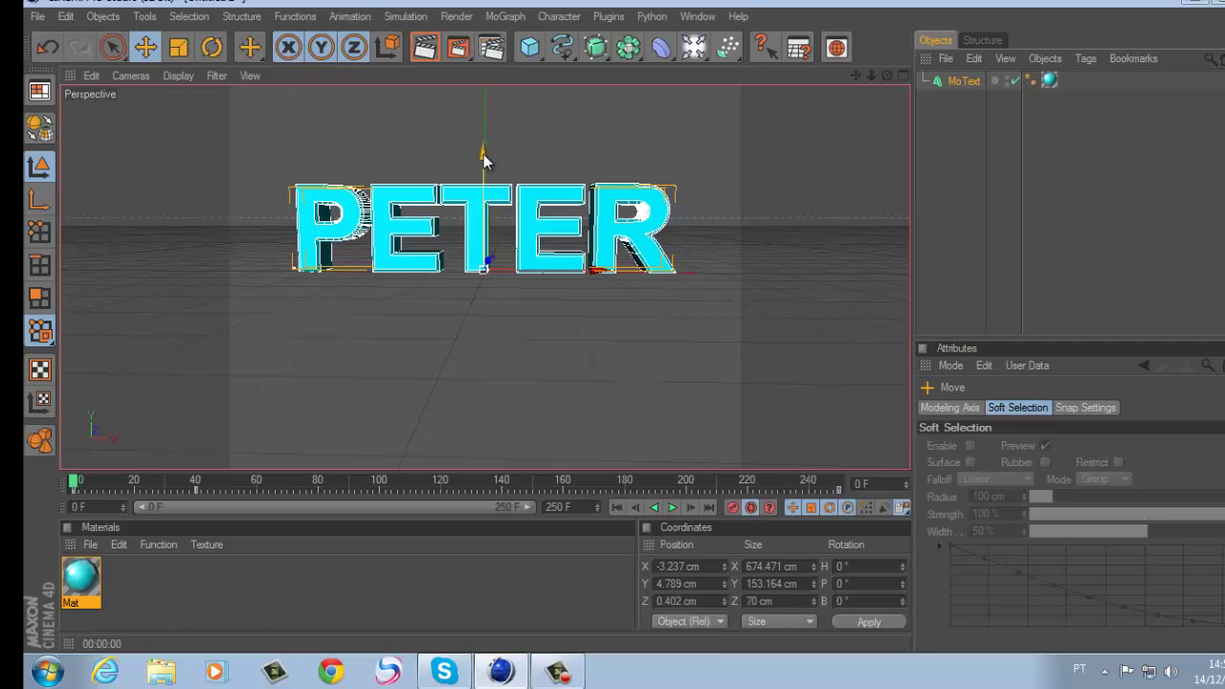
drag(483, 154, 648, 315)
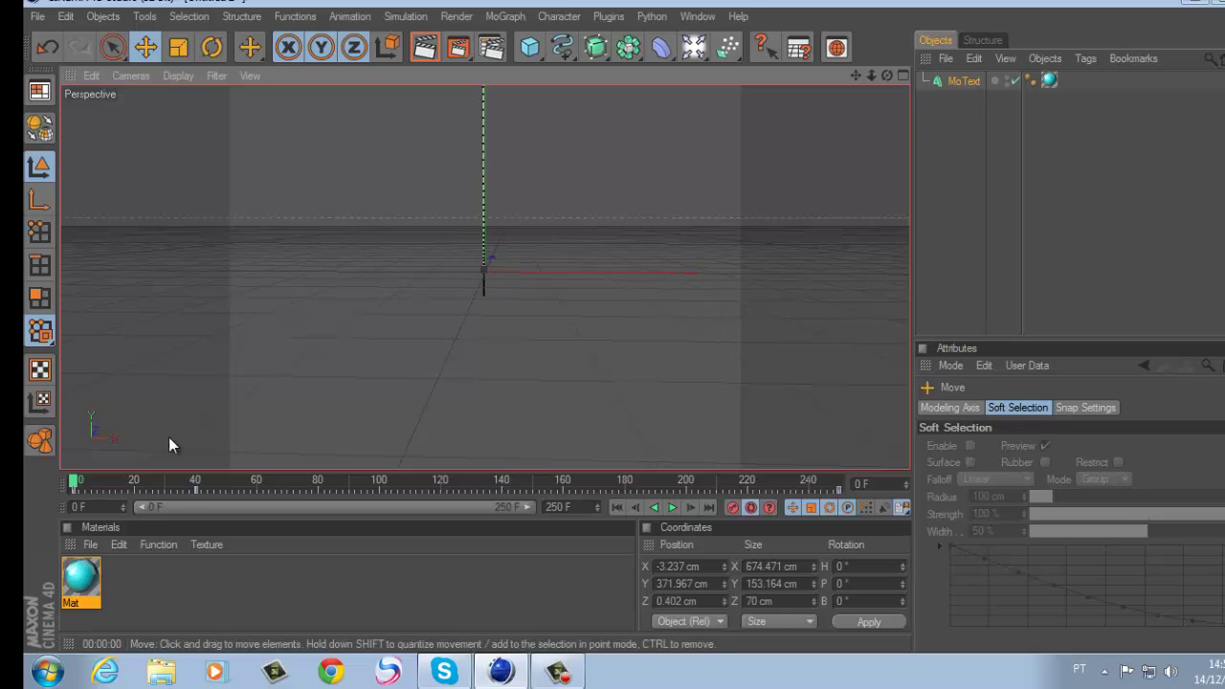
click(673, 507)
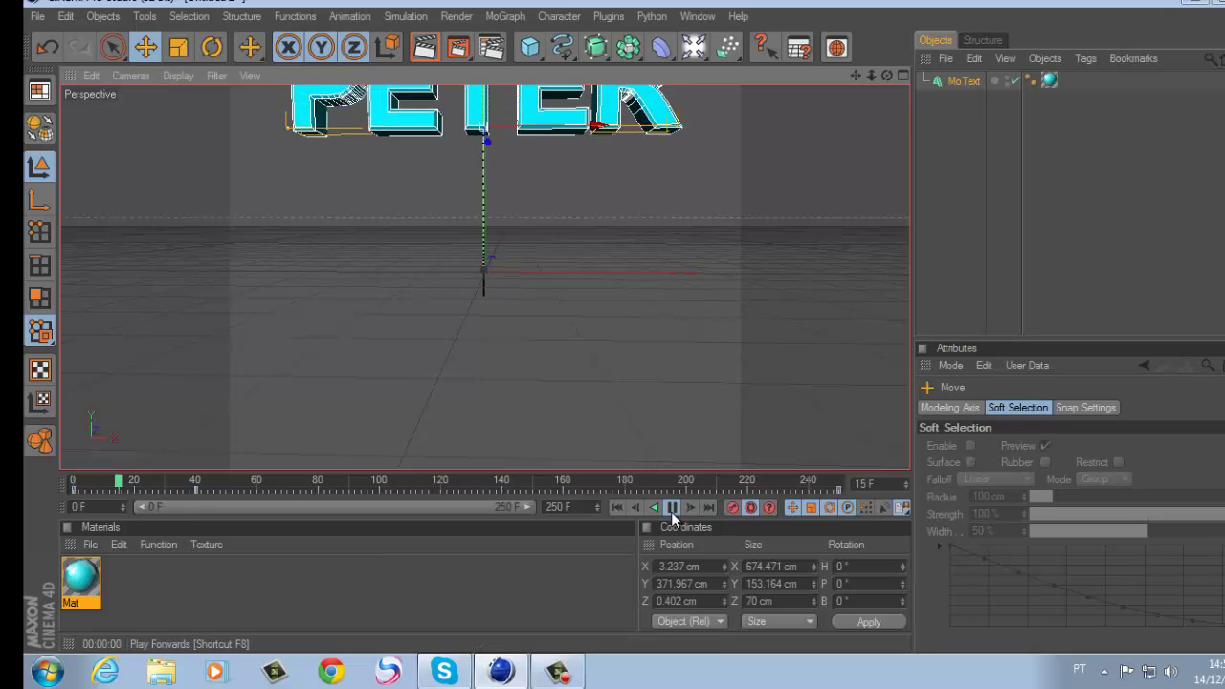
click(673, 508)
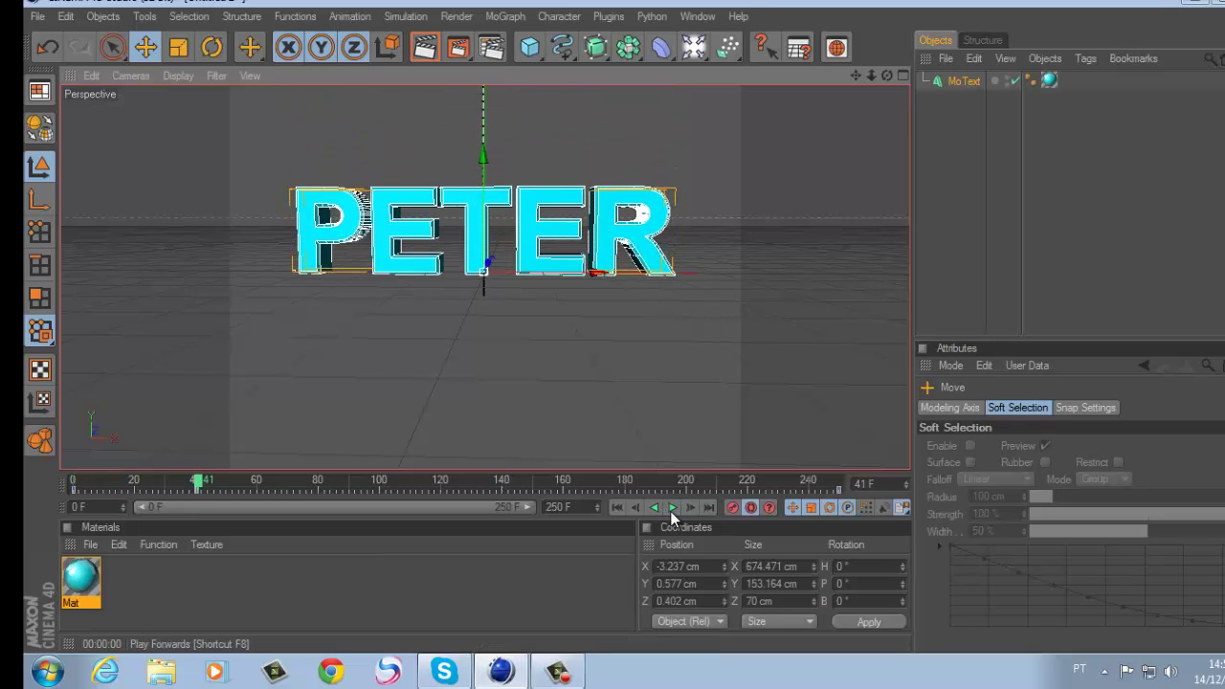
At frame 40, rotate the MoText object almost a full turn to a heading of about -357°
click(195, 484)
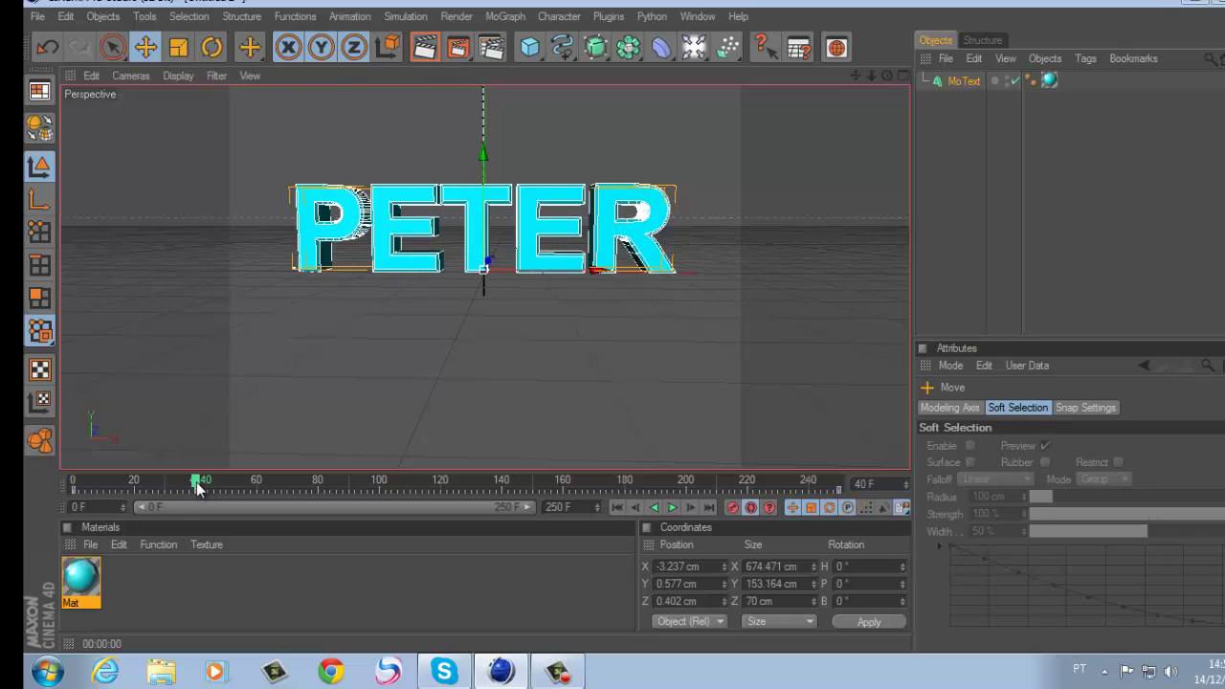
click(209, 49)
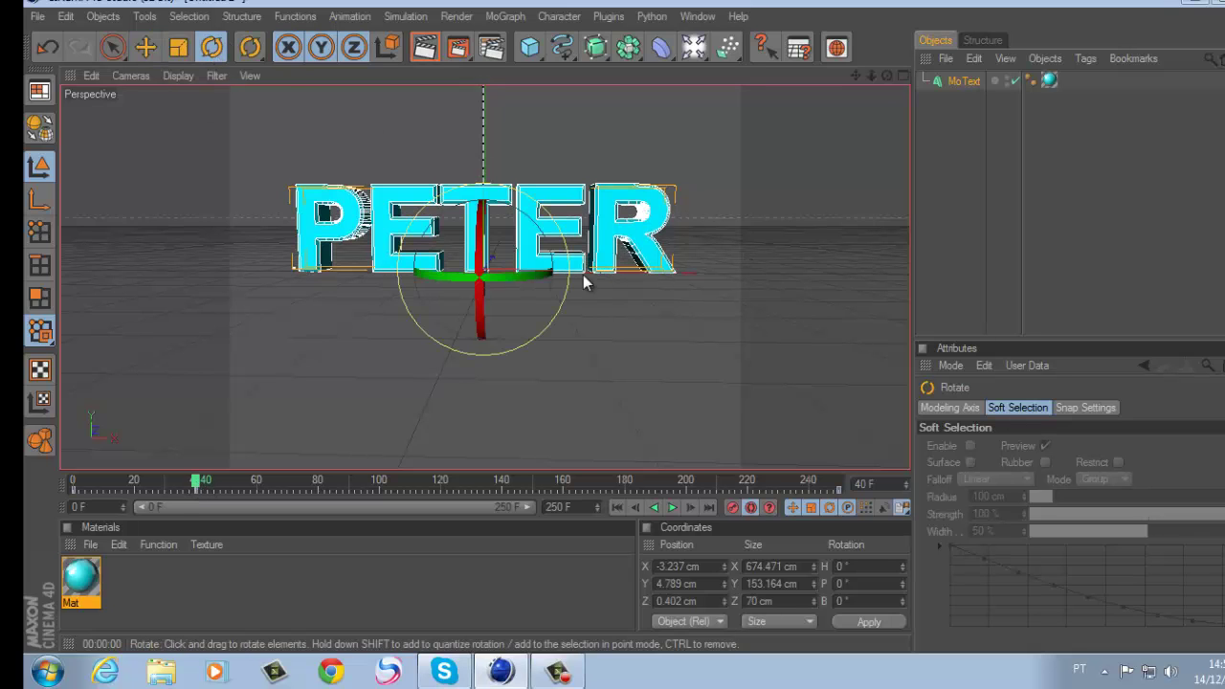
drag(498, 275, 274, 276)
drag(471, 274, 372, 277)
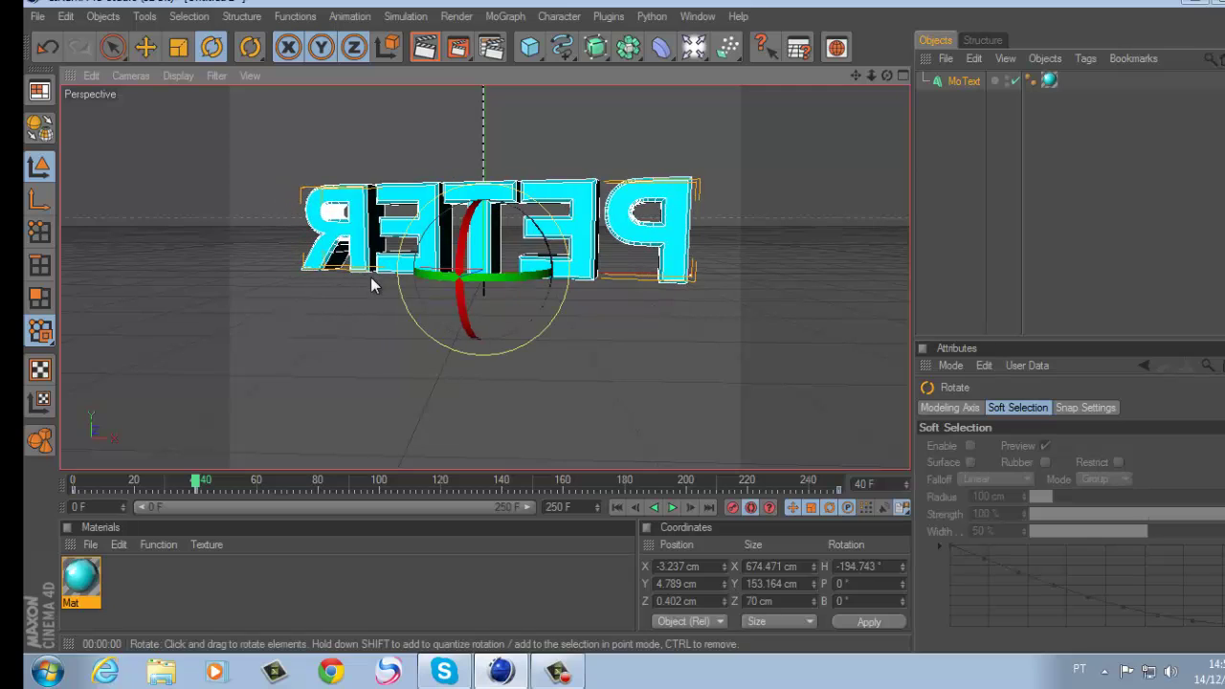
drag(470, 277, 355, 277)
mouse_move(519, 271)
mouse_down()
mouse_move(484, 274)
mouse_move(559, 276)
mouse_move(515, 277)
mouse_up()
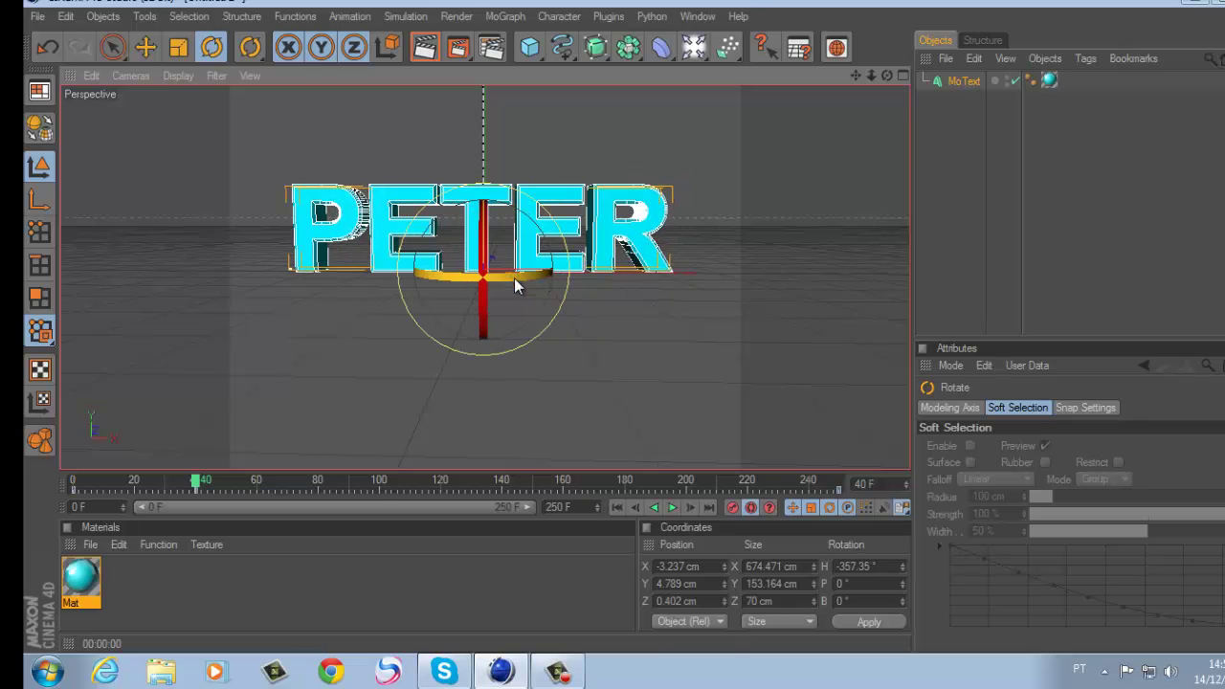
Play back the spinning text animation and go to frame 250 to check its end pose
click(670, 508)
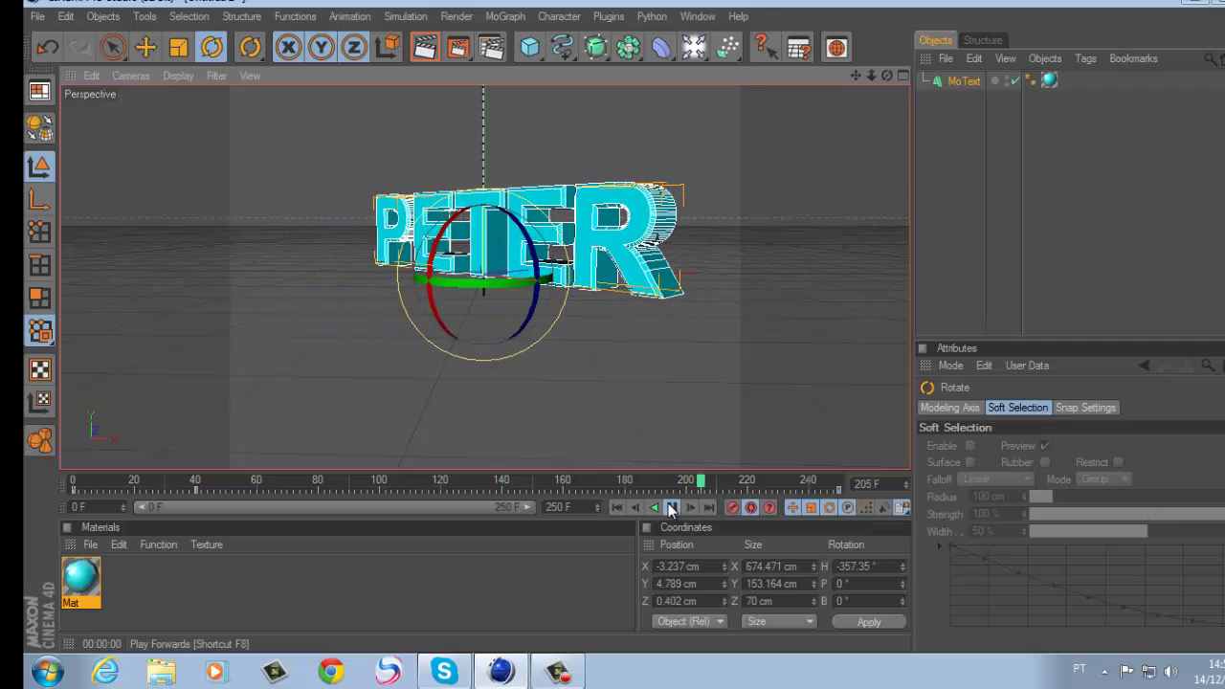
click(671, 508)
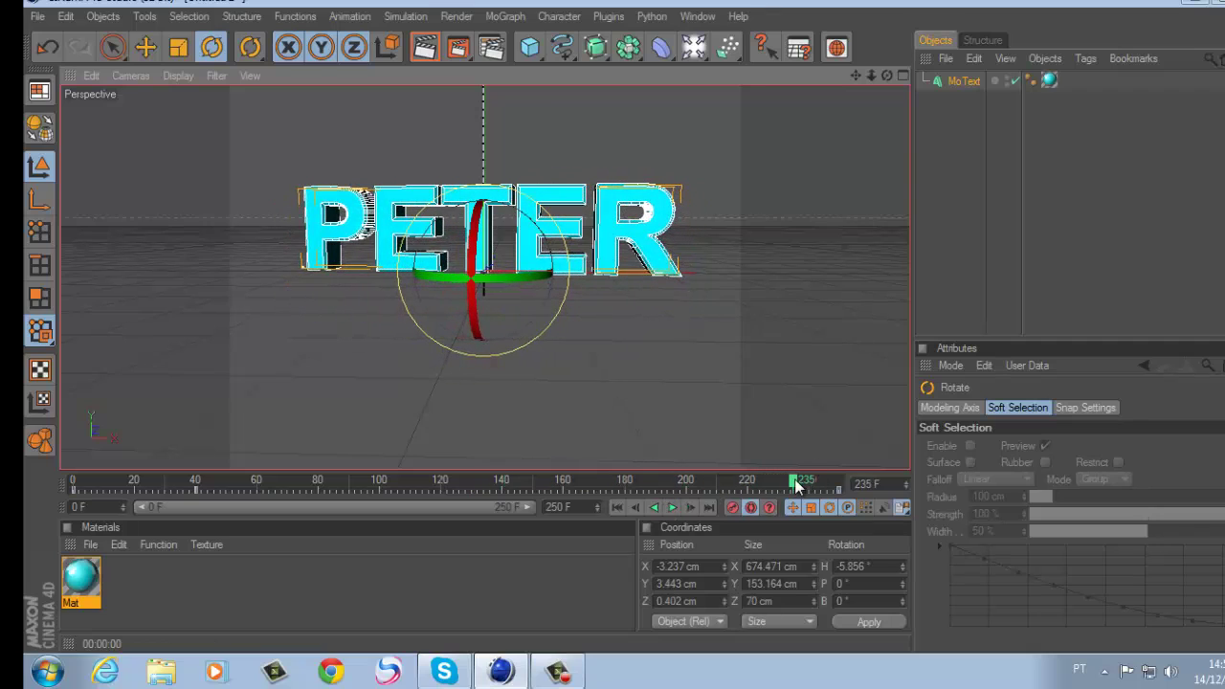
drag(795, 485, 839, 484)
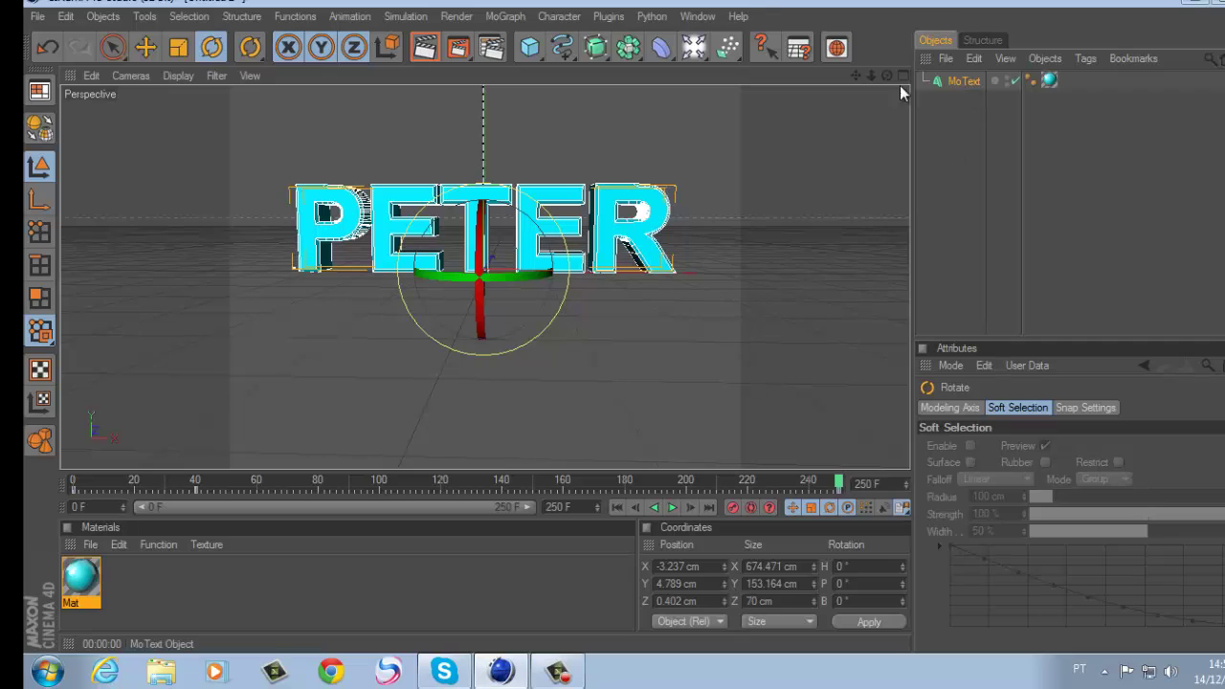
Set the render output to the HDV/HDTV 720 29.97 preset with the frame range All Frames
click(492, 50)
click(204, 57)
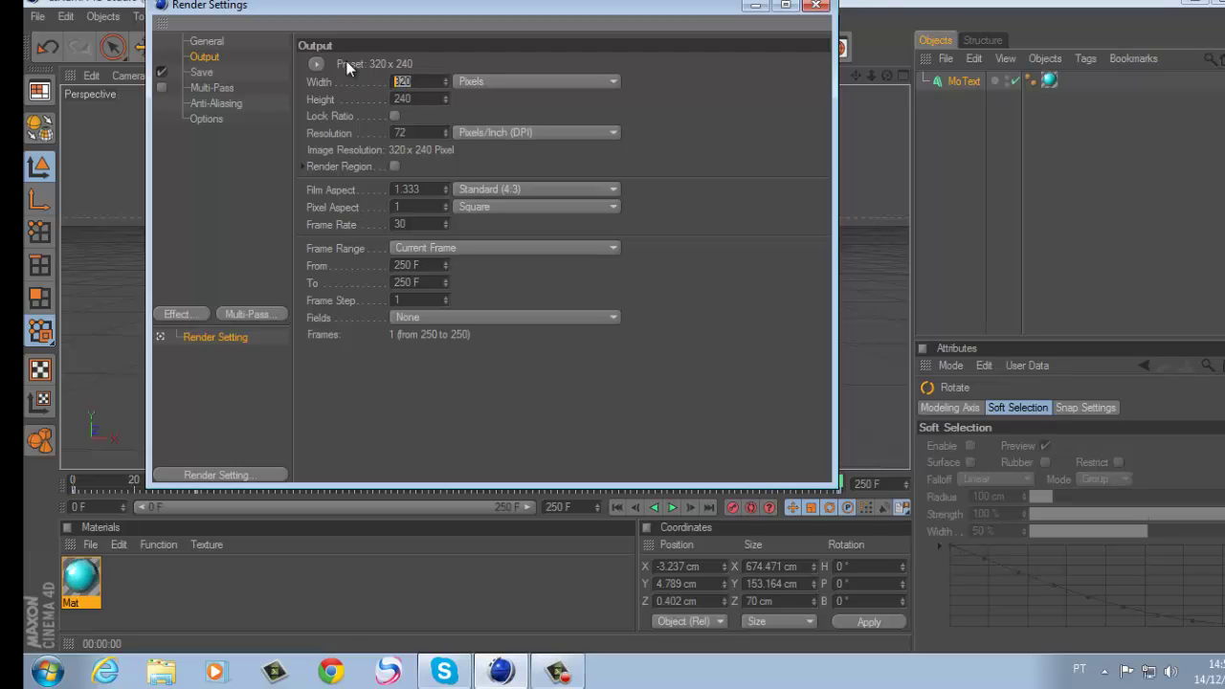
click(318, 63)
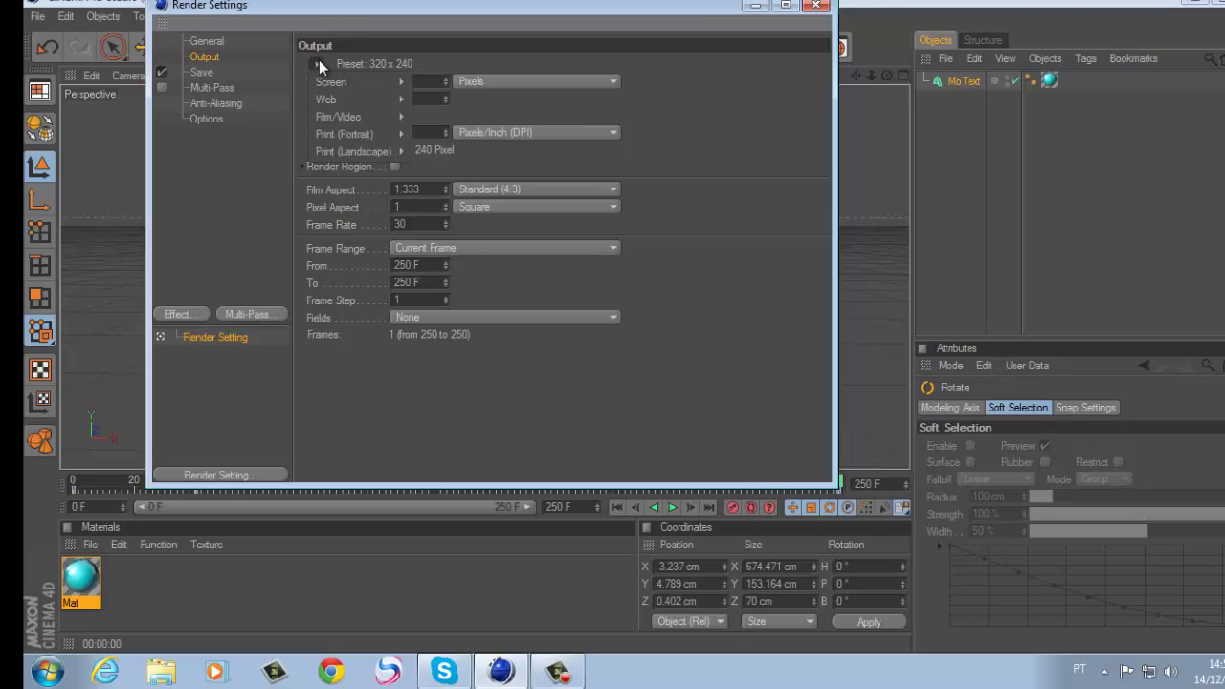
mouse_move(377, 114)
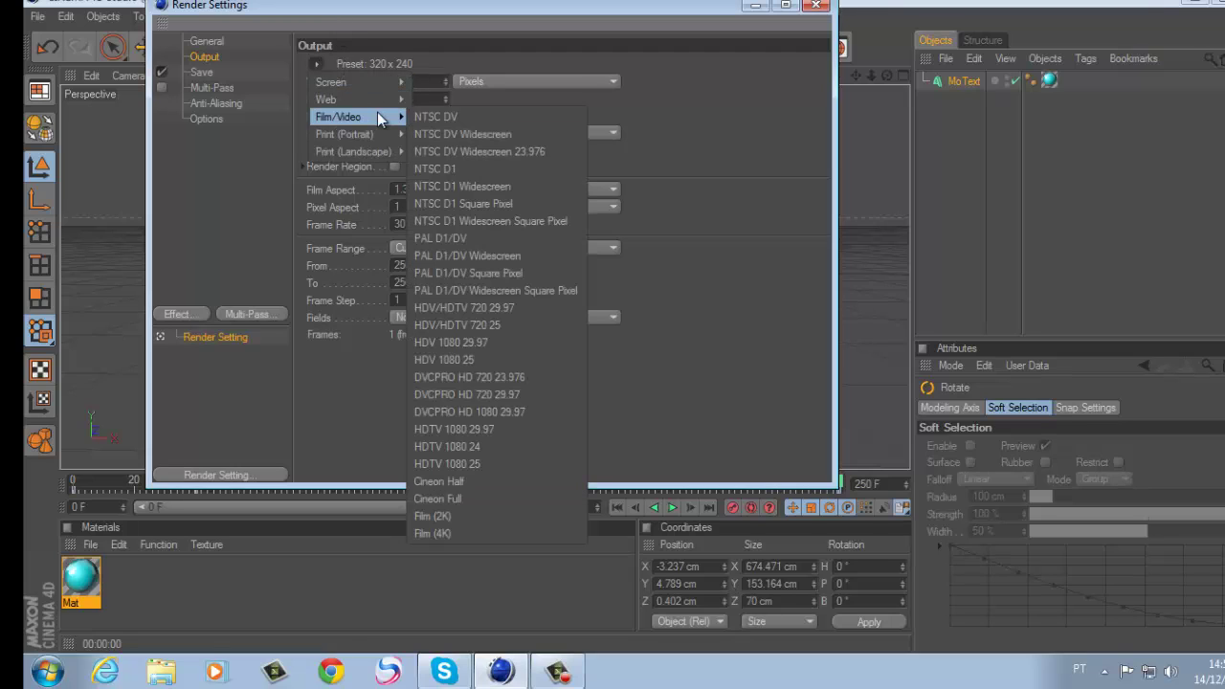
click(513, 309)
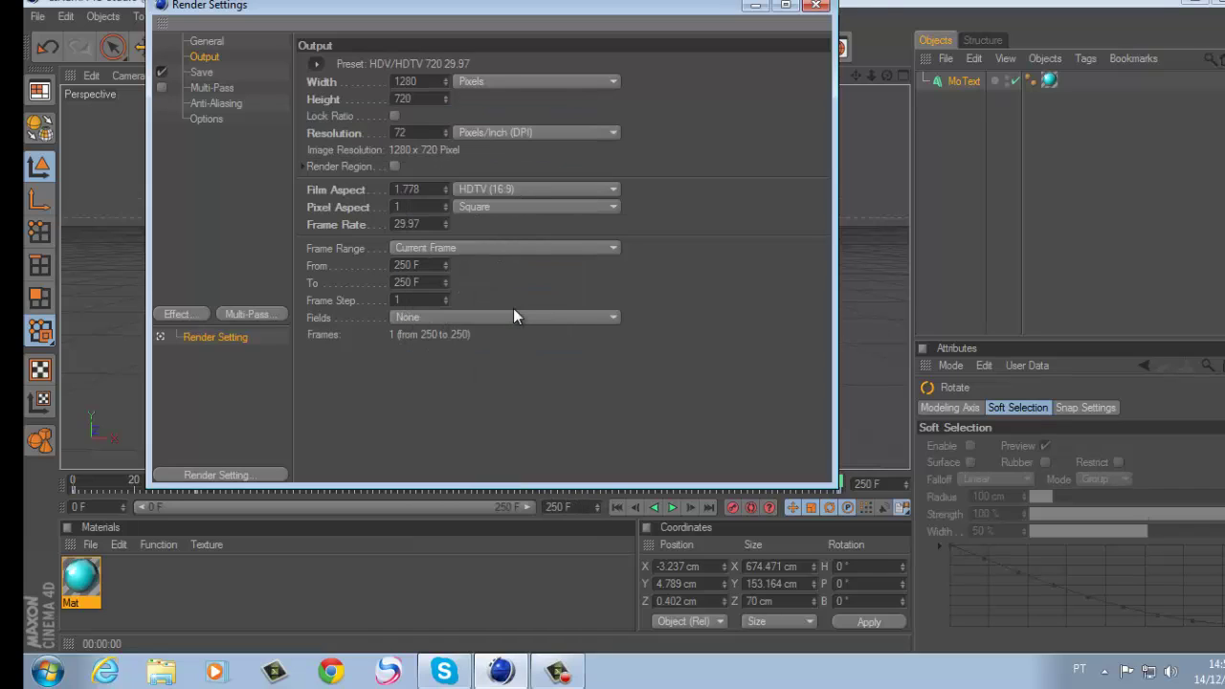
click(425, 251)
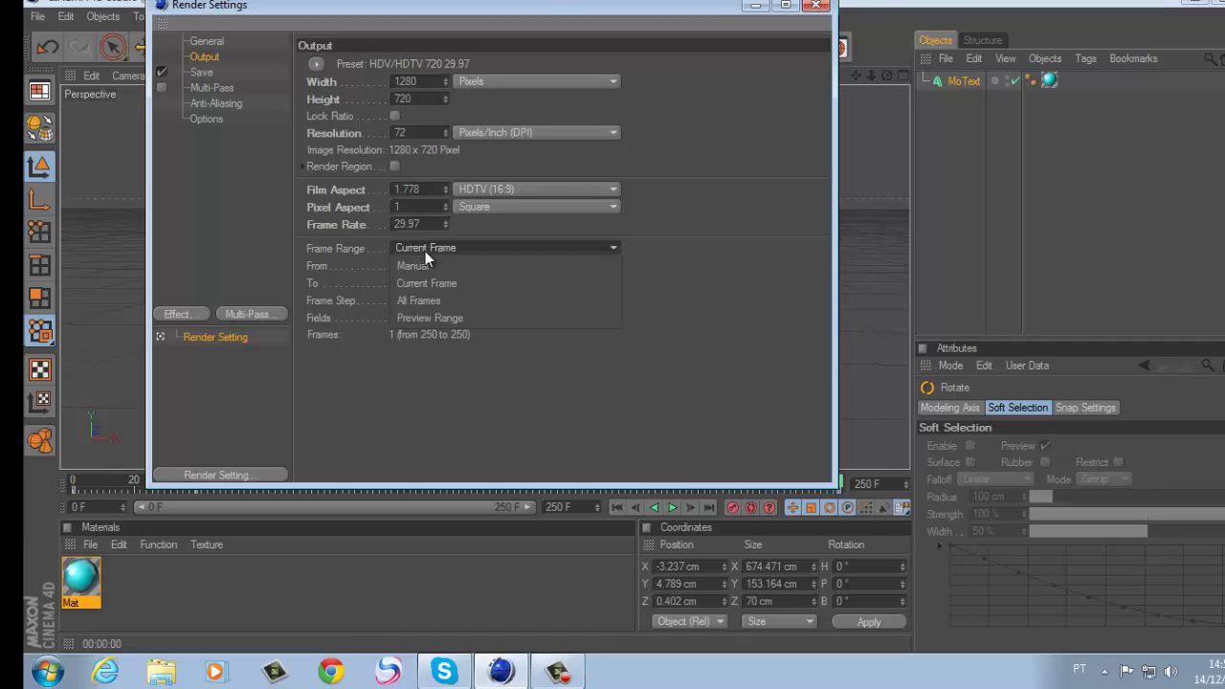
click(421, 297)
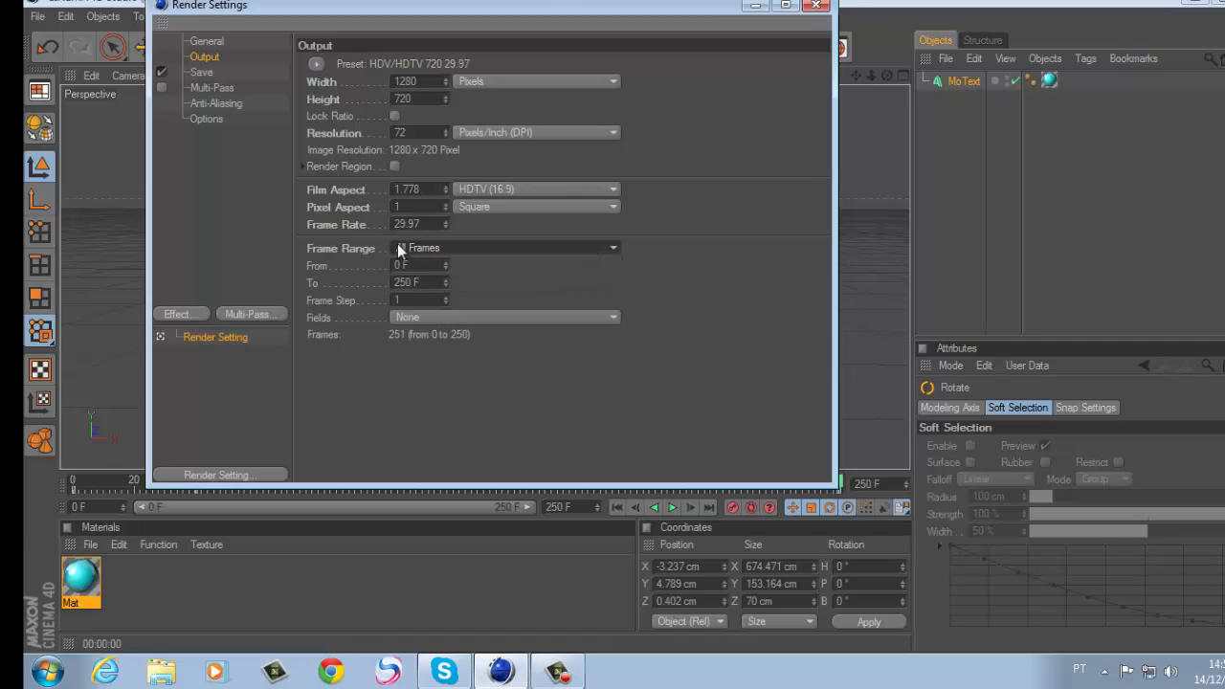
Set the render save format to PNG and enable Alpha Channel and Straight Alpha
click(203, 73)
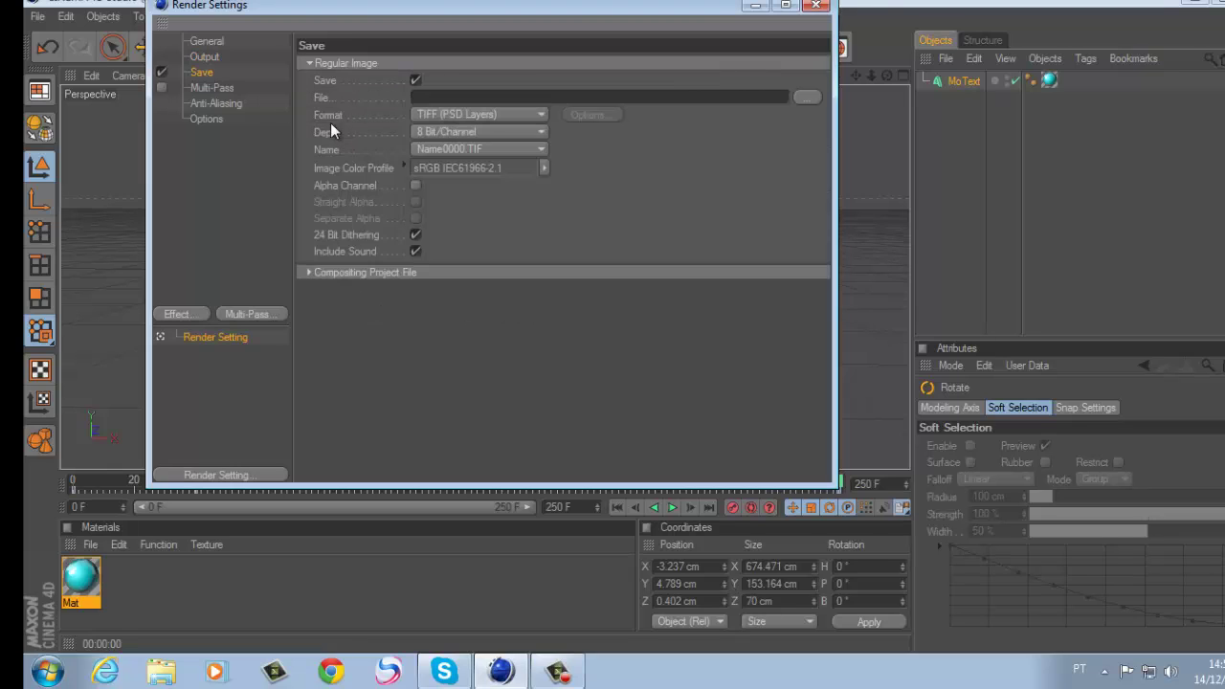
click(434, 114)
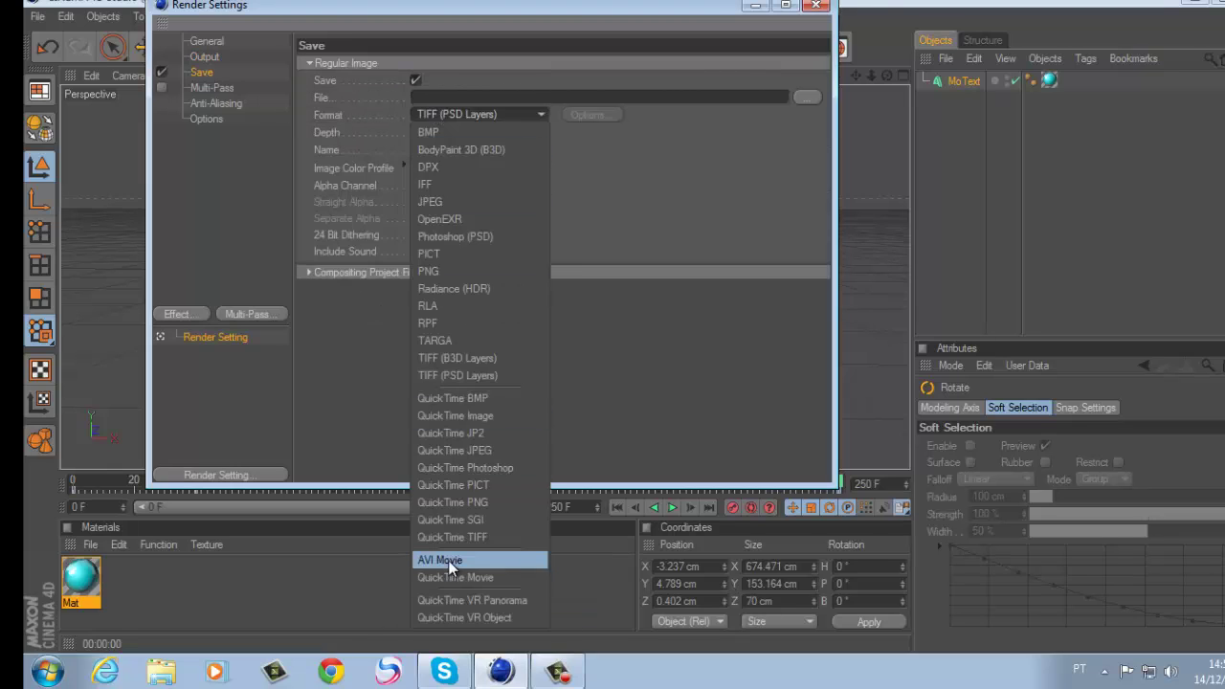
click(450, 271)
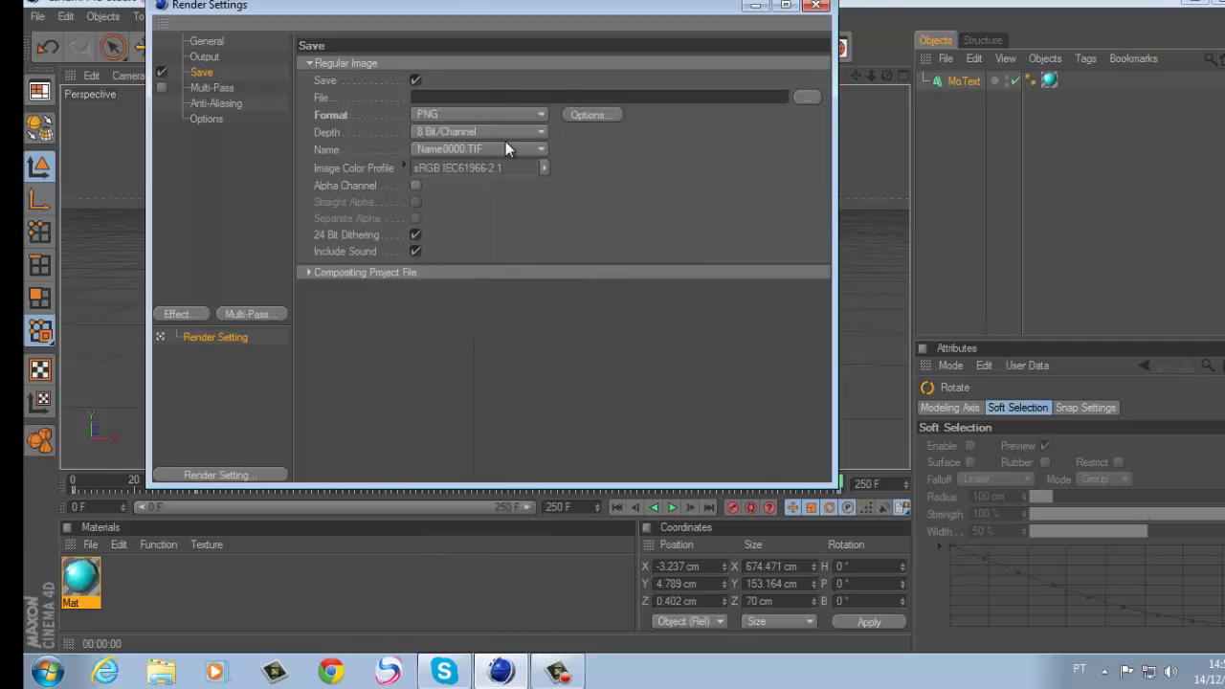
click(416, 187)
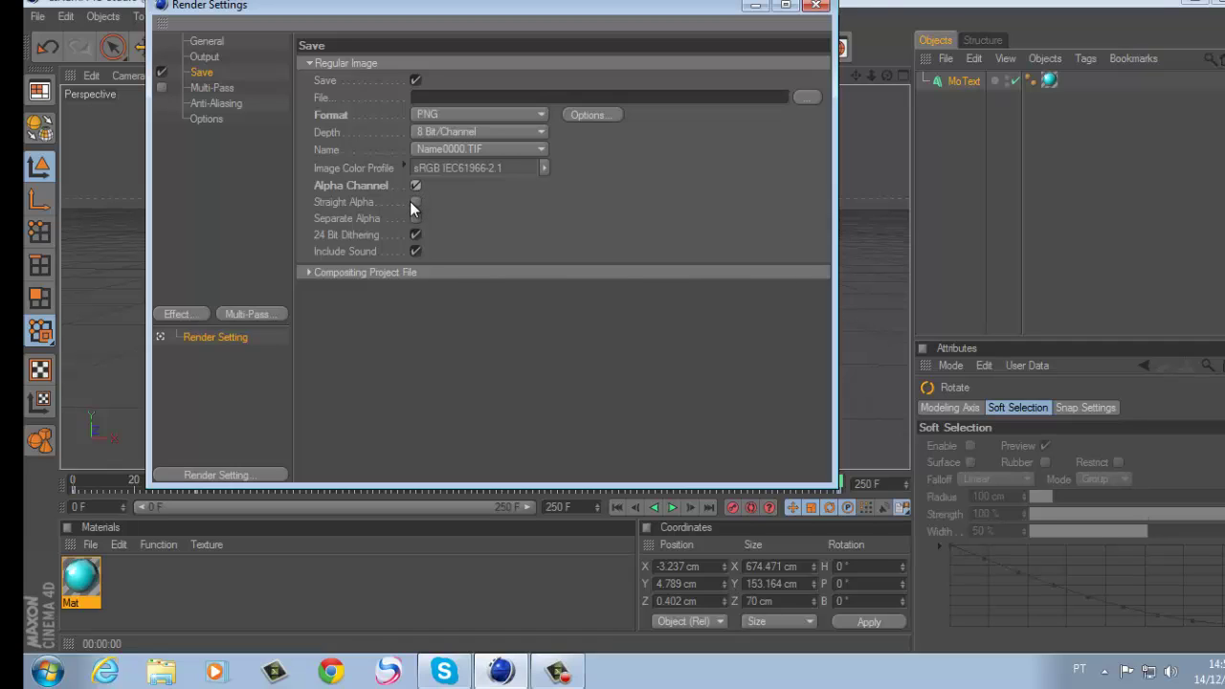
click(411, 202)
Browse for the render output location and create a new folder named TUTORIAL on the desktop
click(804, 96)
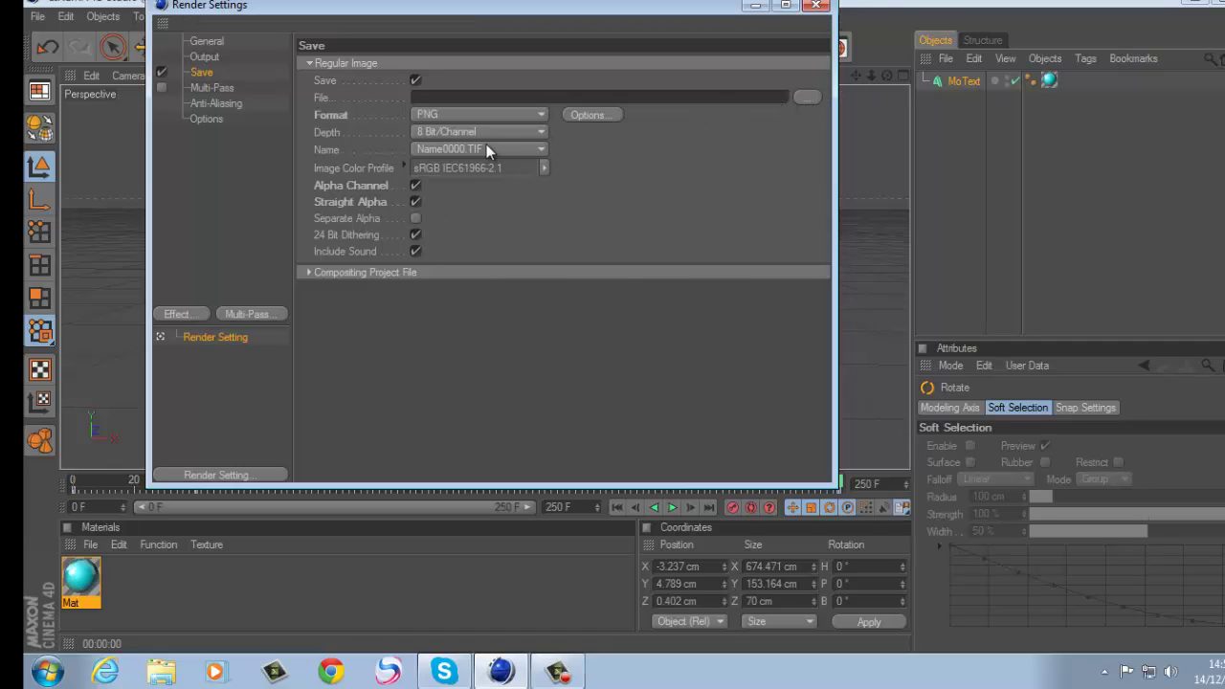
click(276, 143)
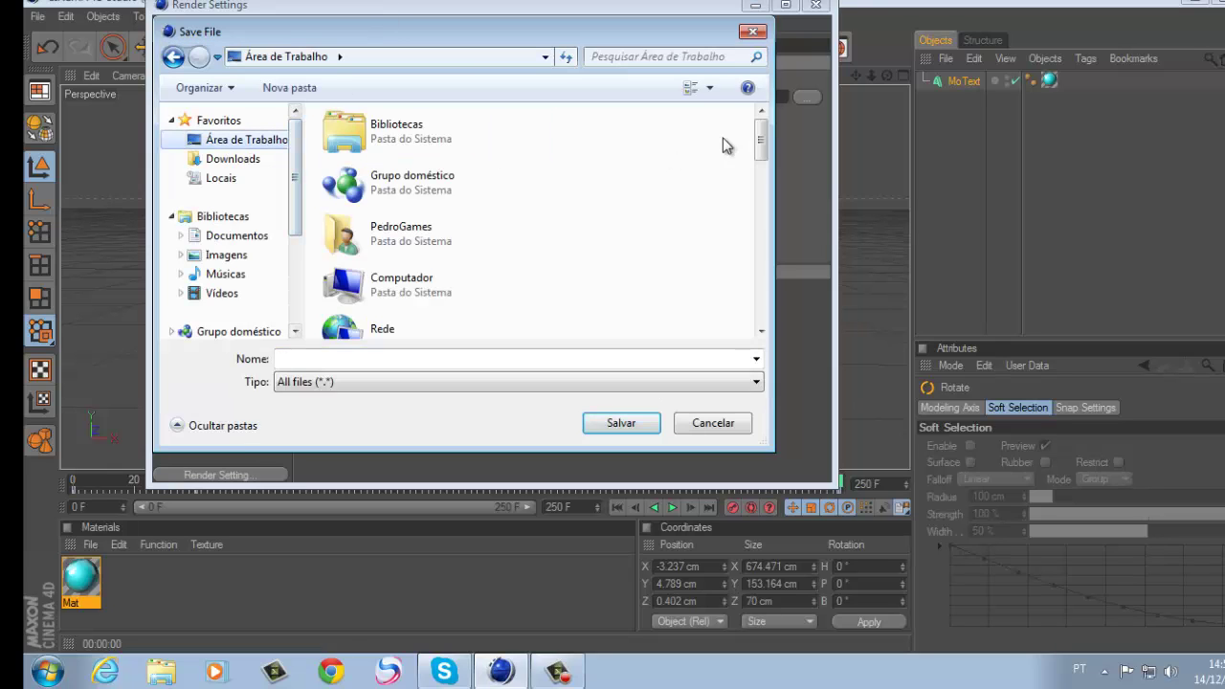
drag(757, 147, 763, 320)
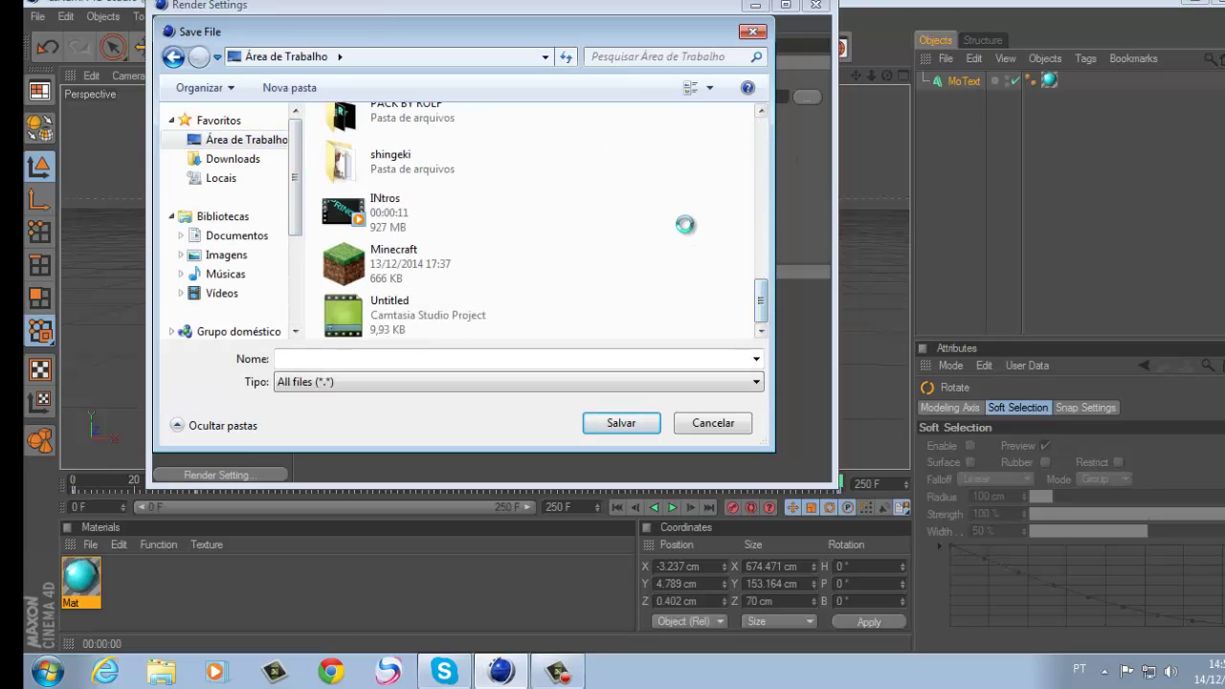
right_click(686, 224)
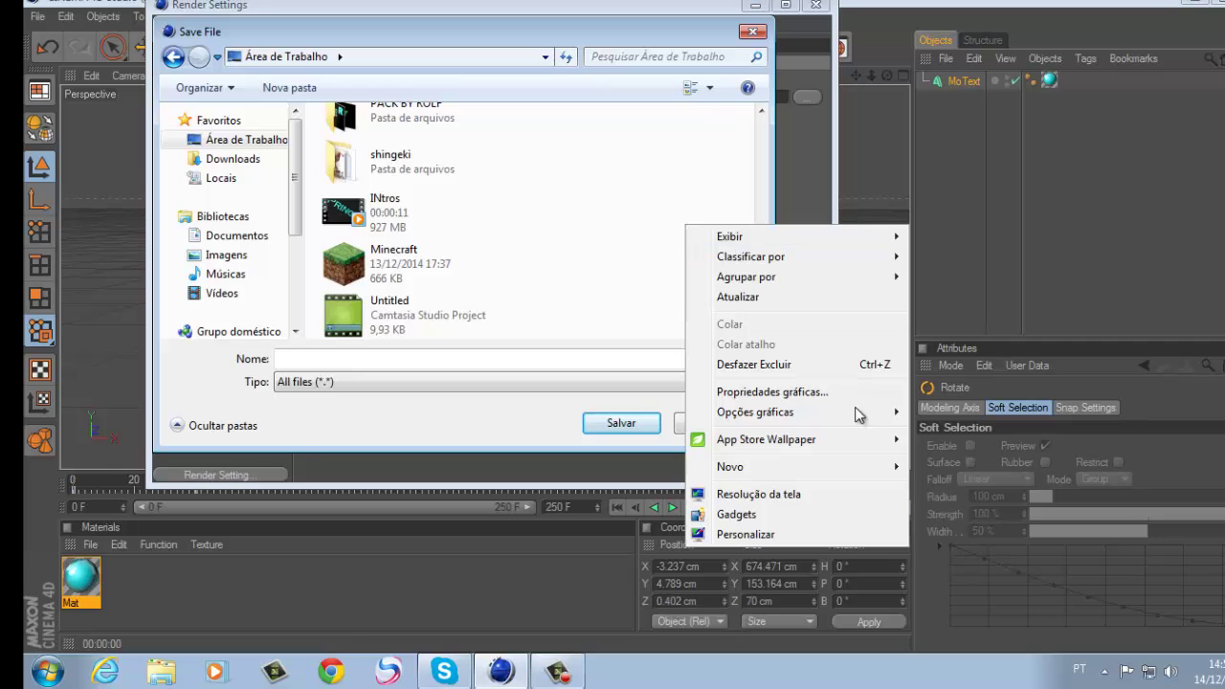
mouse_move(892, 466)
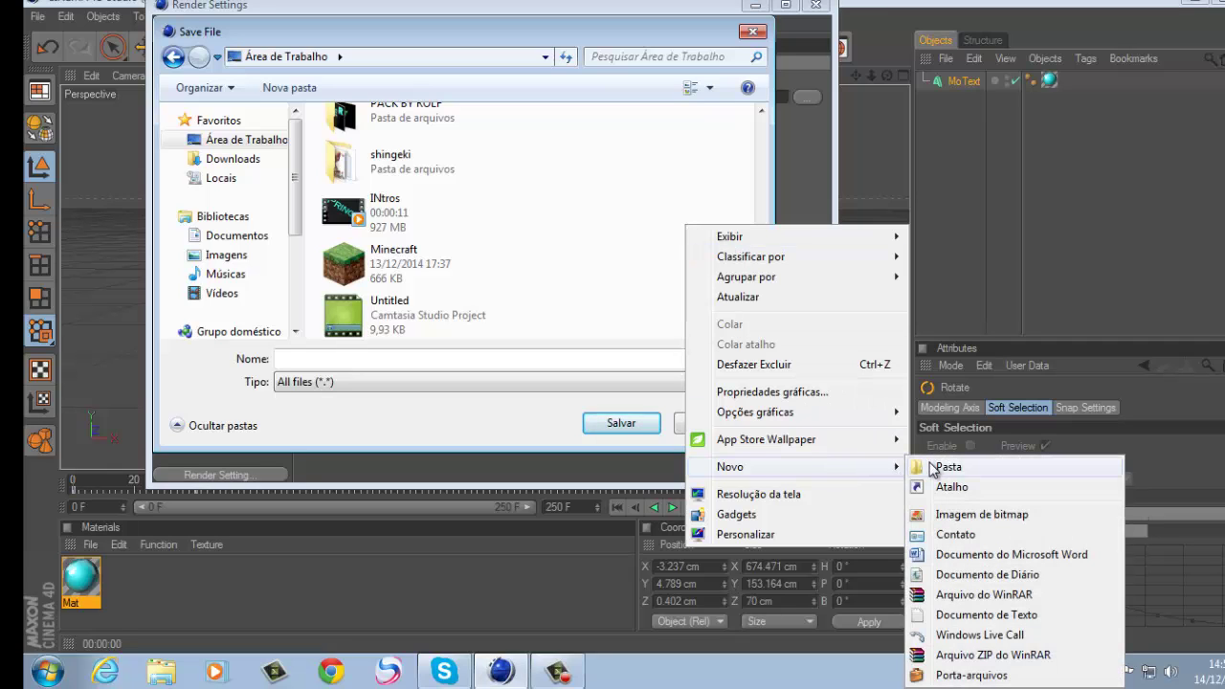
click(1012, 468)
text(INtro)
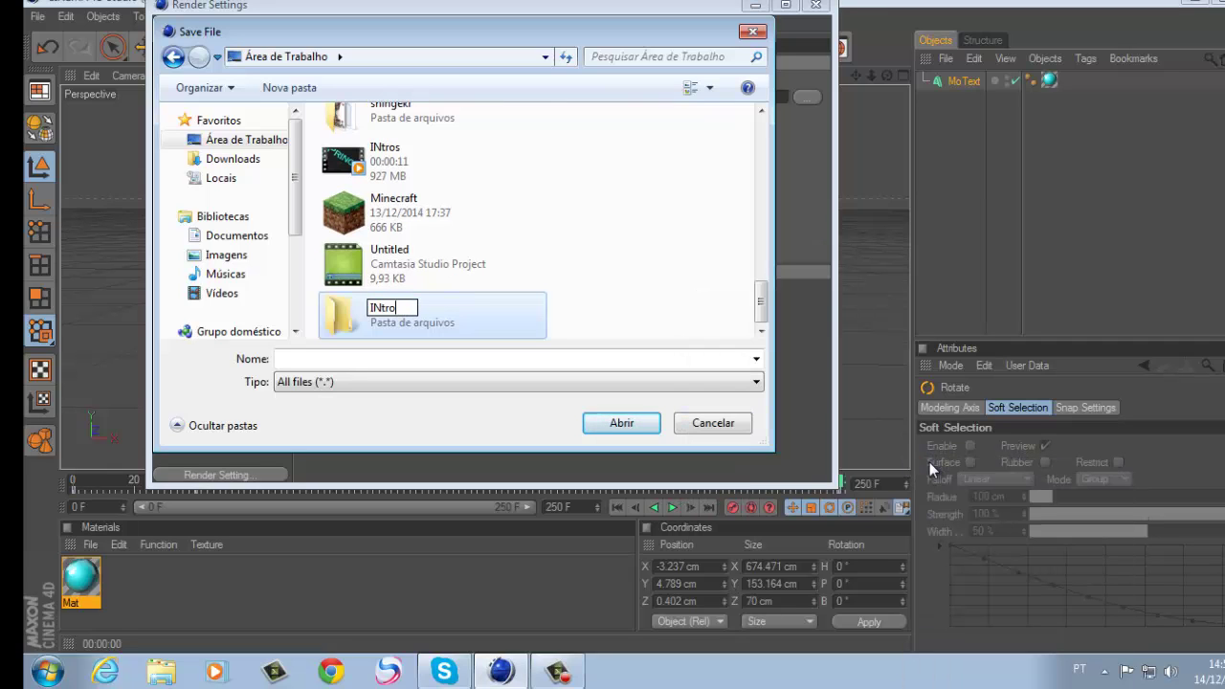
key(ctrl+a)
key(BackSpace)
text(TUTORI)
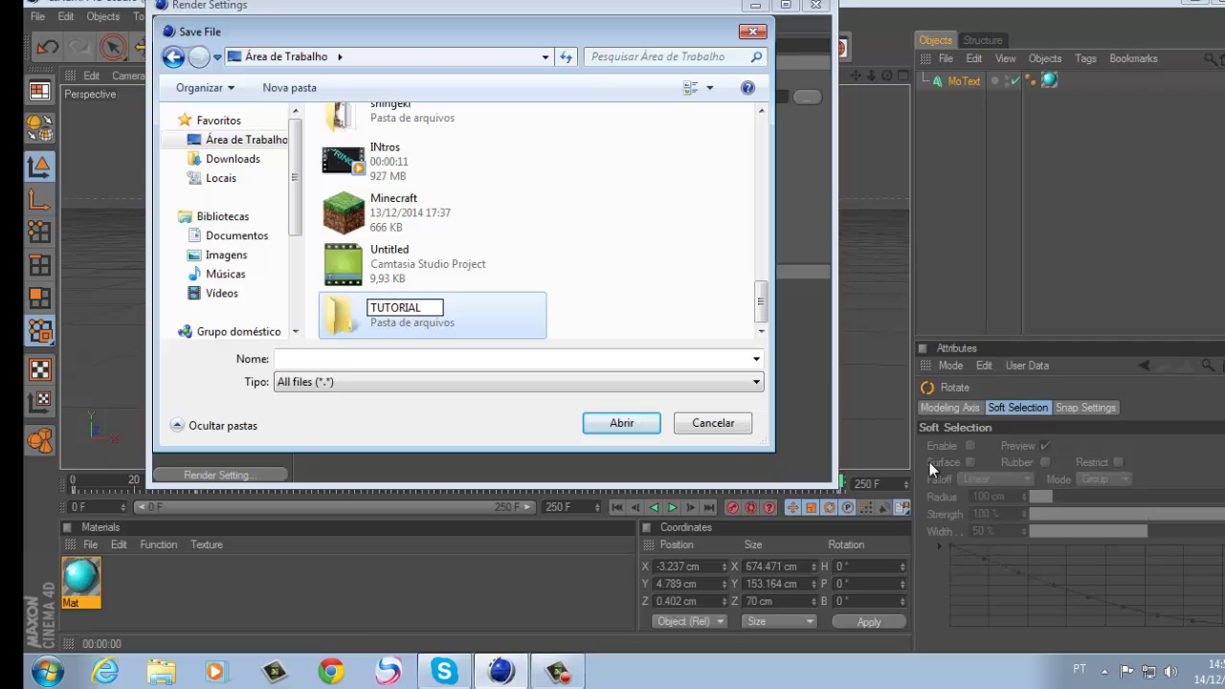
key(Return)
Set the render output file to Intro inside the TUTORIAL folder and close the render settings
double_click(442, 326)
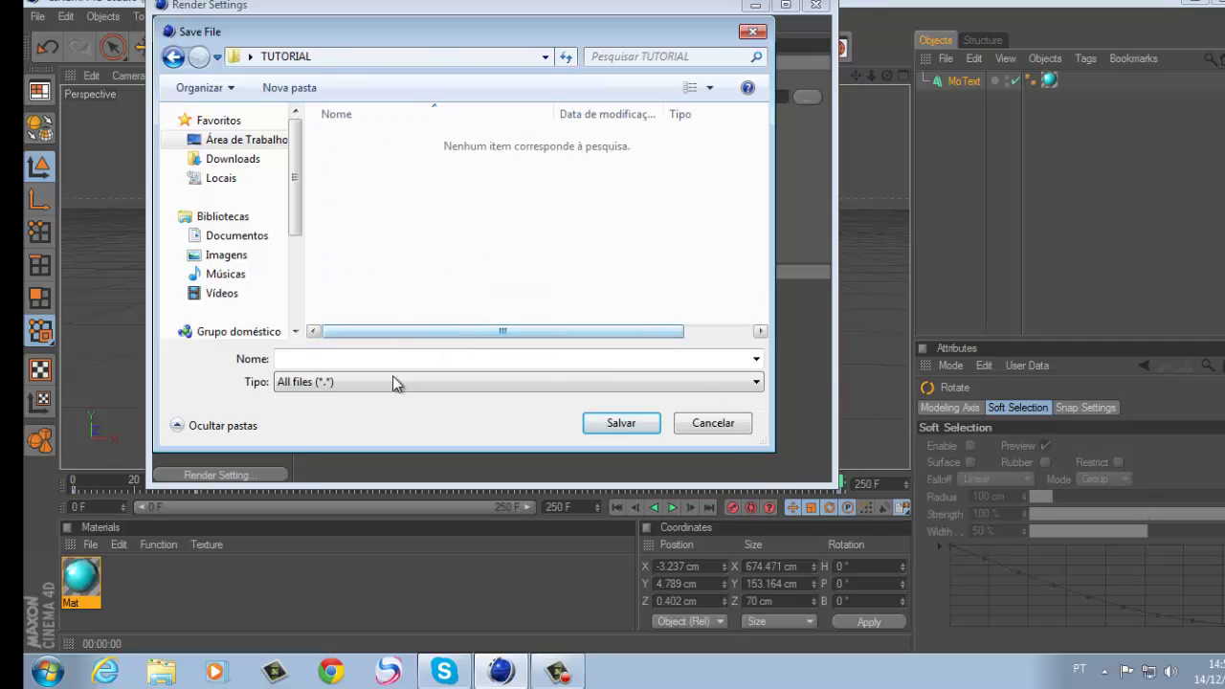
click(399, 359)
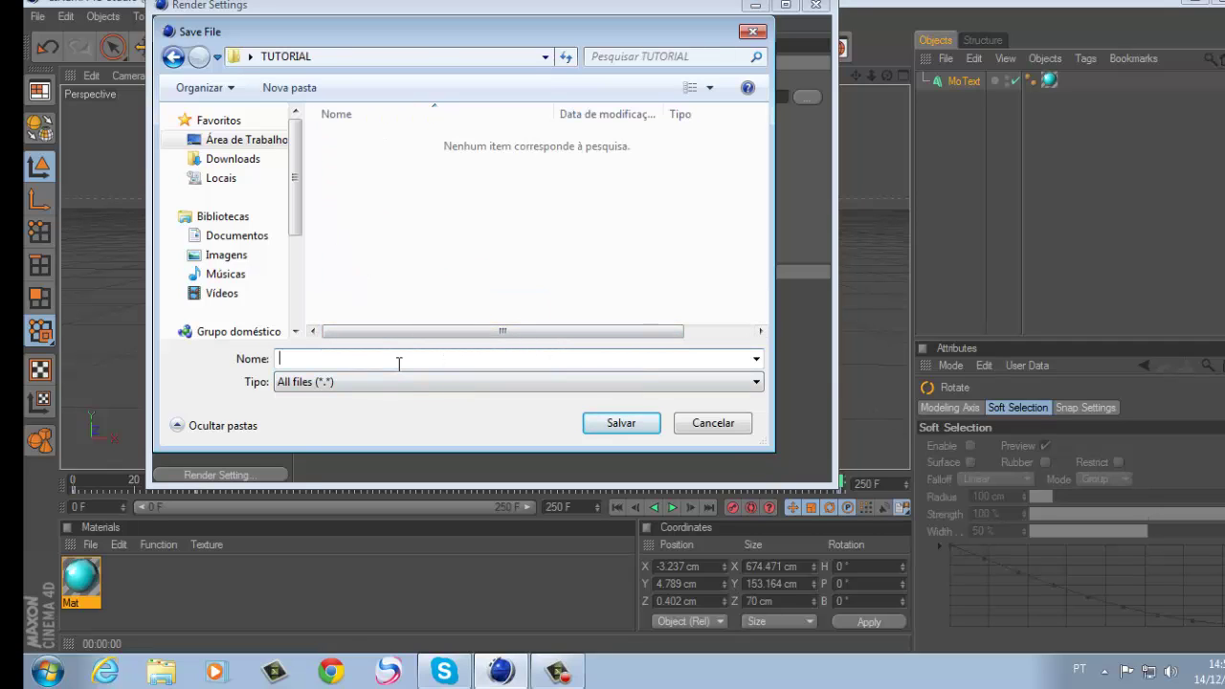
text(Intro)
key(Return)
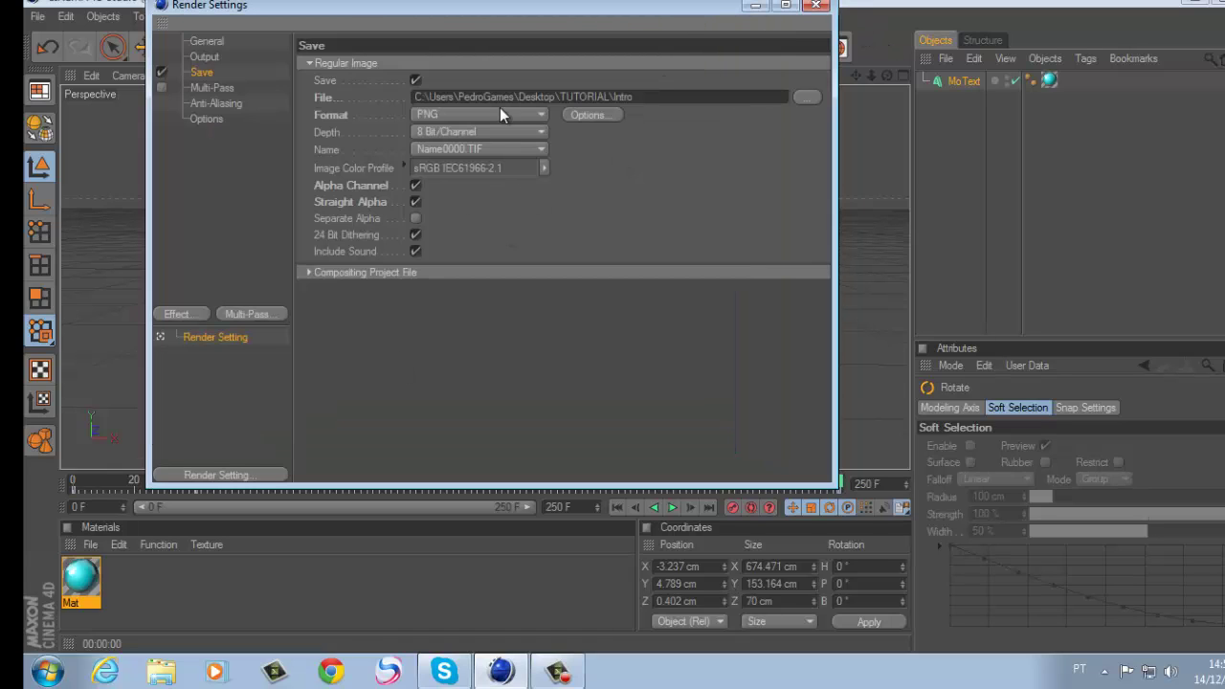
click(815, 5)
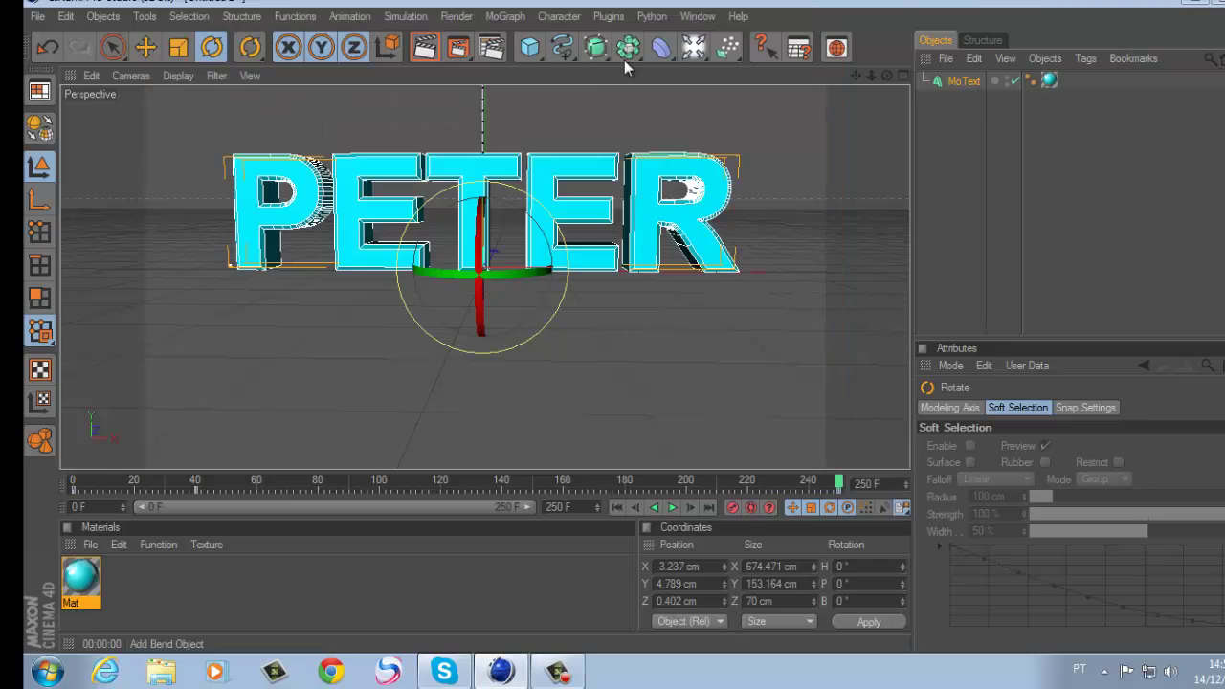
Start rendering the whole text animation to the Picture Viewer
click(457, 49)
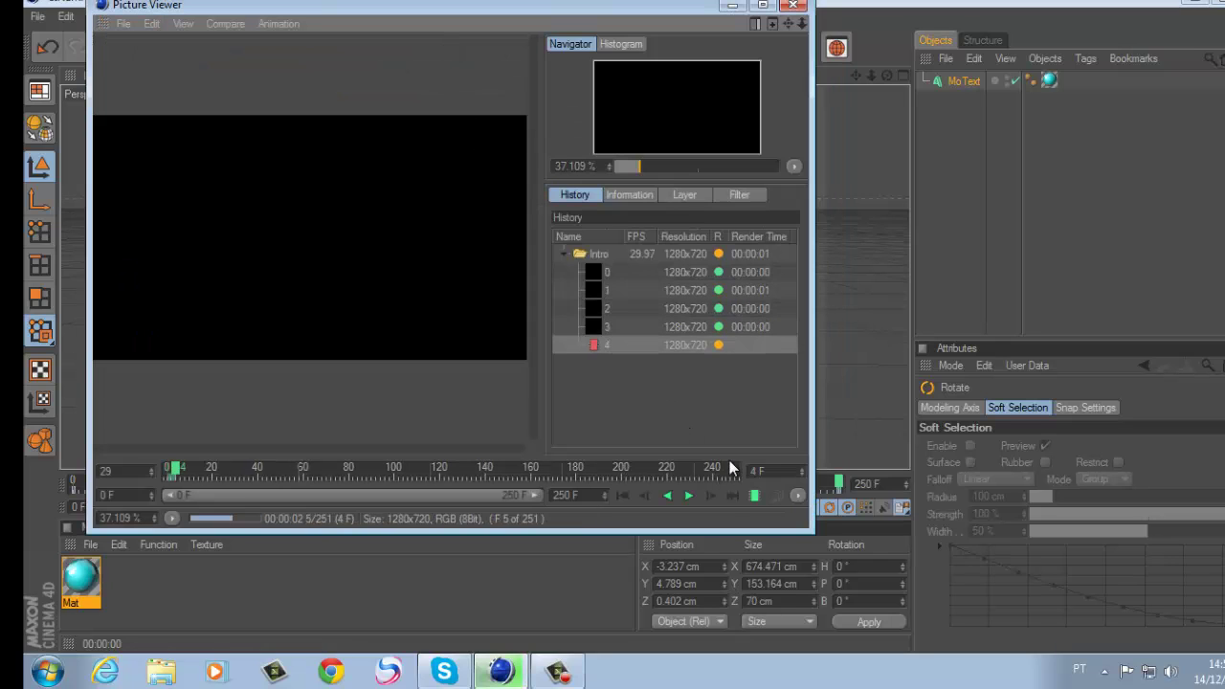
click(557, 673)
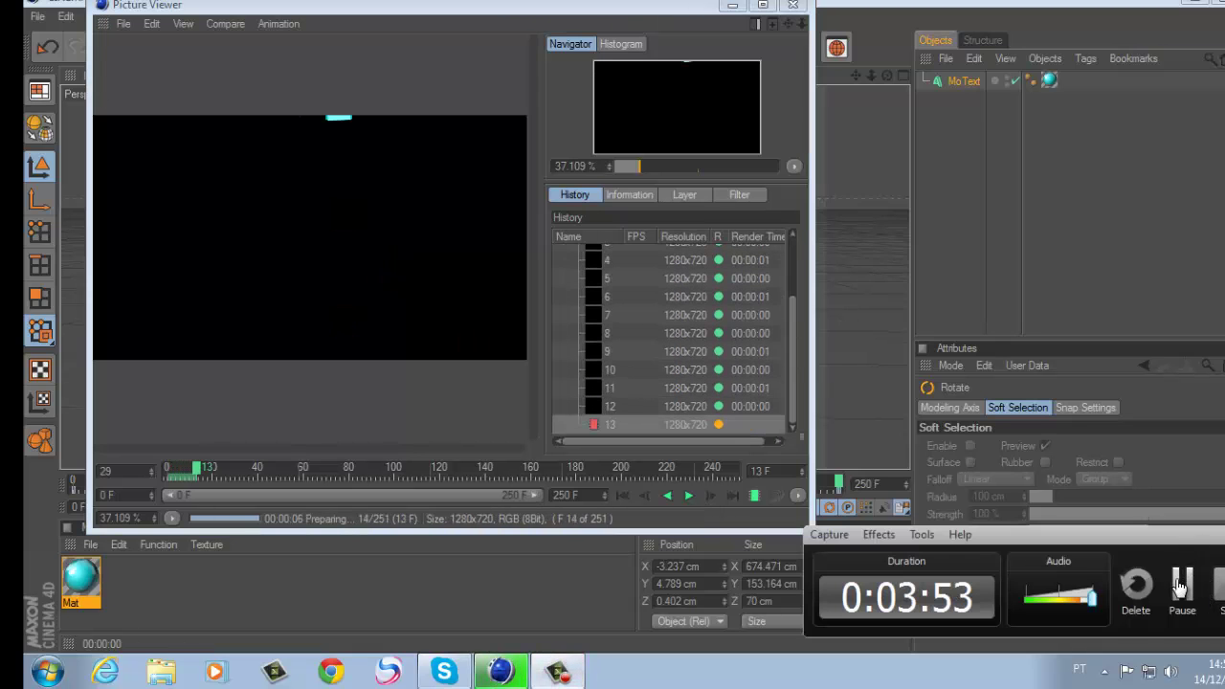